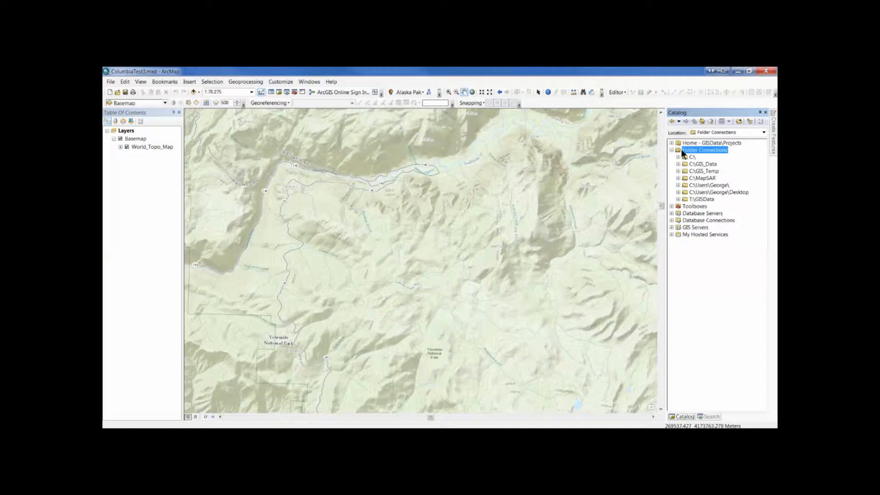
click(738, 120)
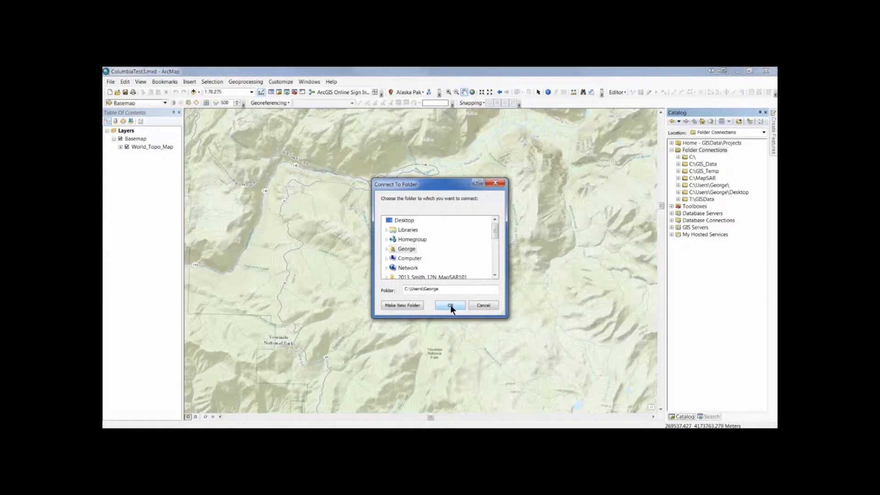
click(386, 258)
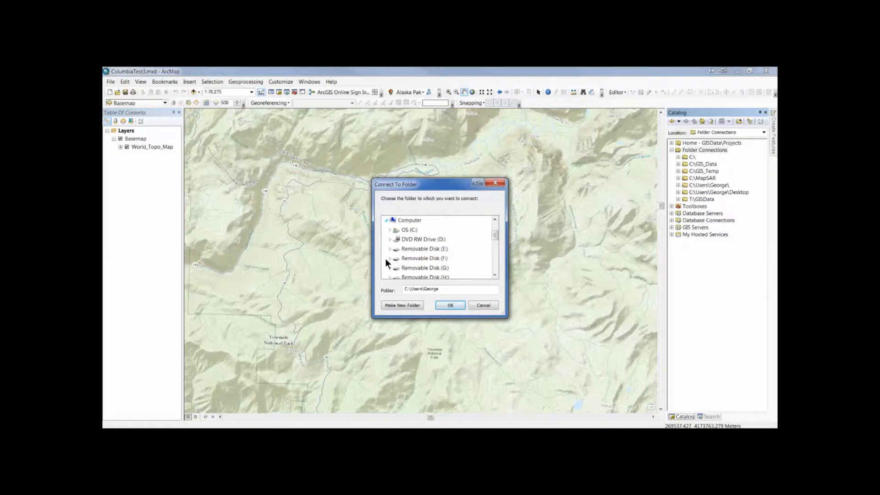
click(389, 229)
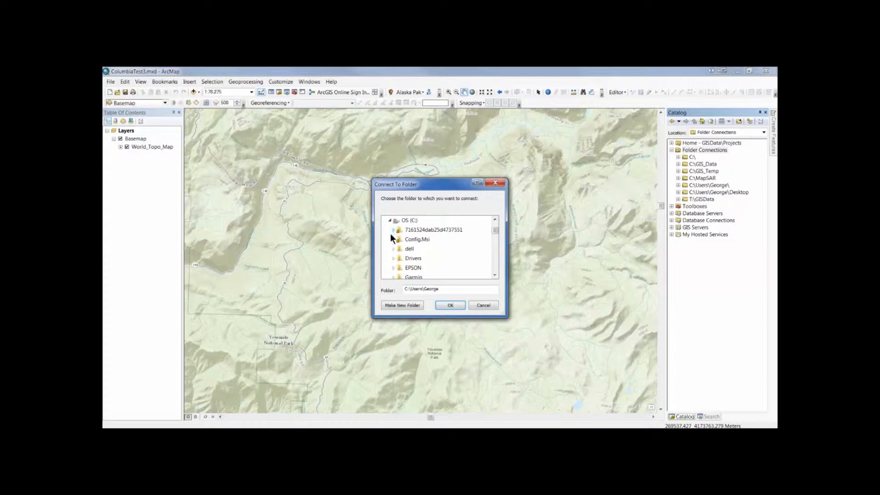
scroll(391, 241, down, 1)
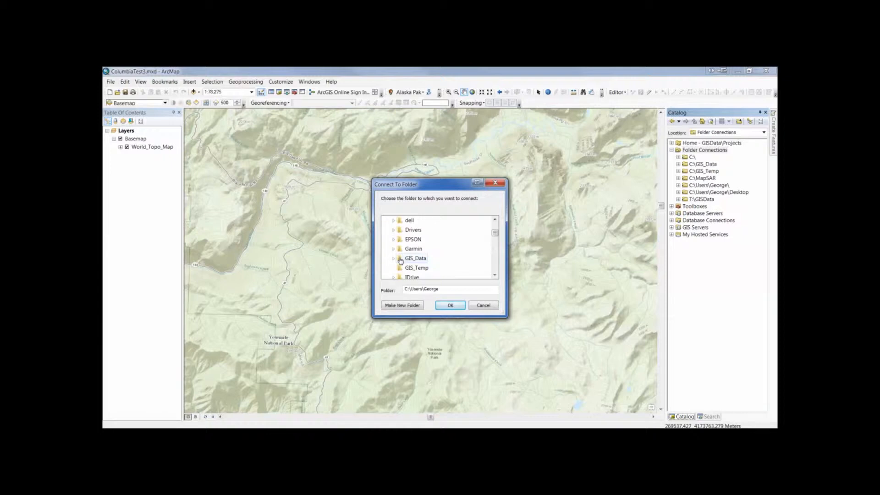
double_click(400, 260)
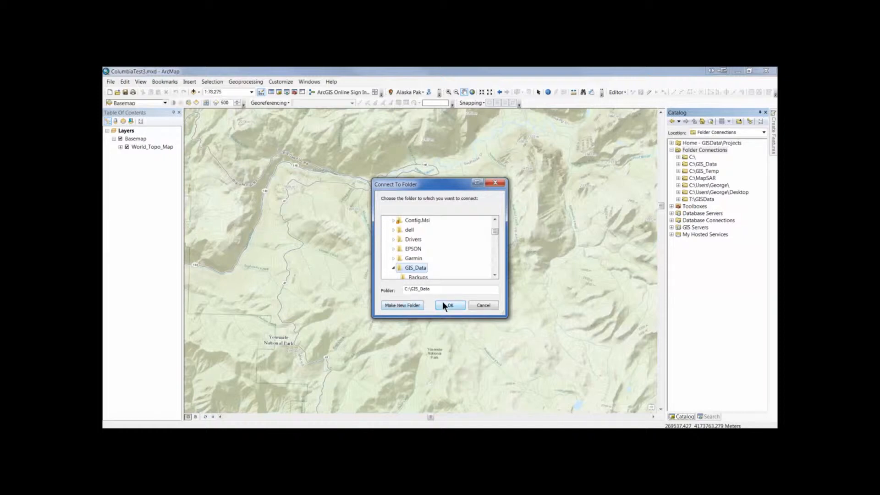
click(483, 305)
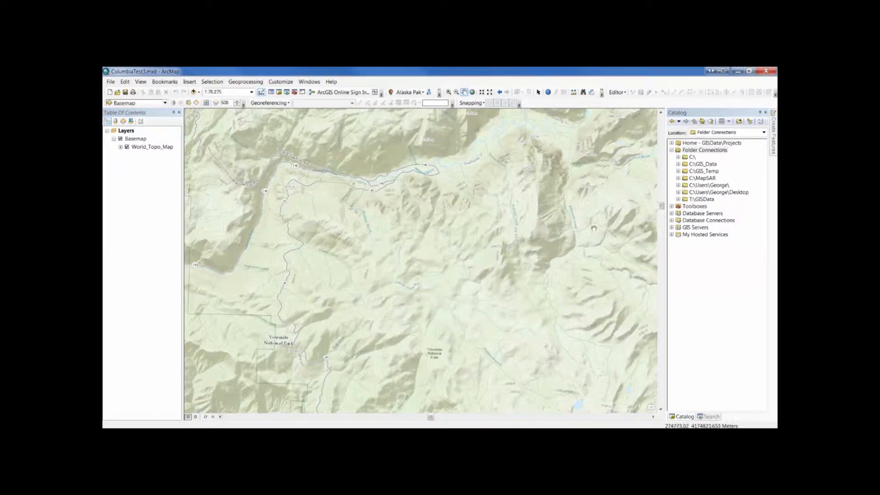
Expand the C:\GIS_Data folder connection and select its expanded Incident_data folder.
click(678, 164)
click(683, 164)
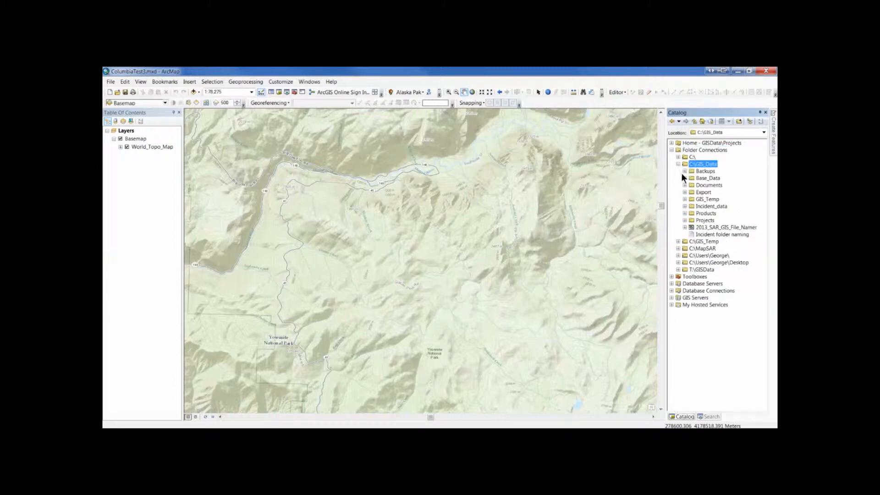
click(685, 207)
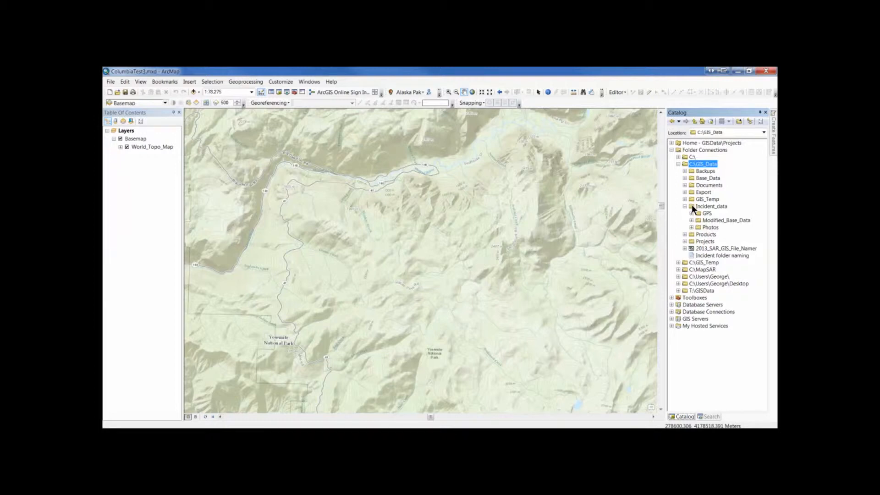
click(691, 204)
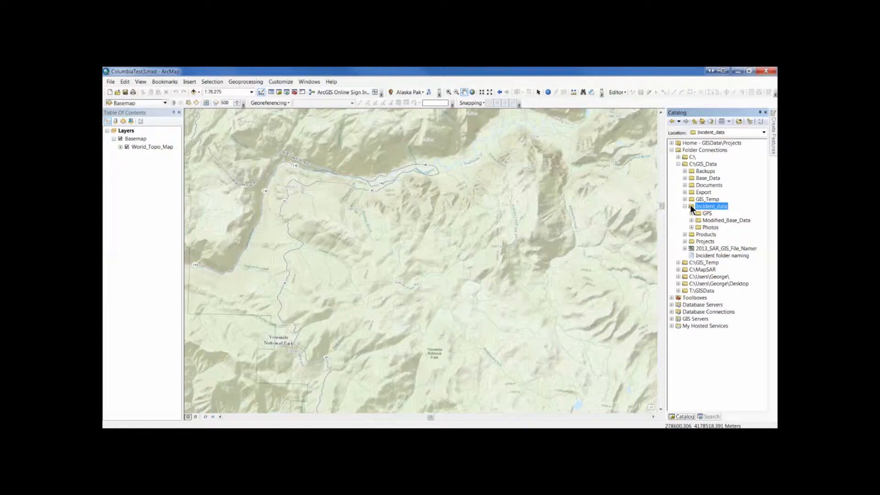
Start a new shapefile in the Incident_data folder, named Point_temp with the Point feature type.
right_click(690, 205)
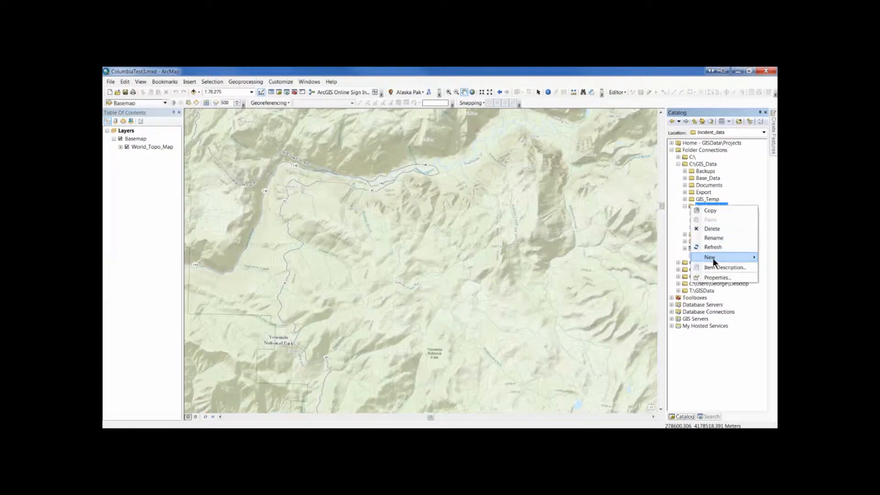
mouse_move(713, 257)
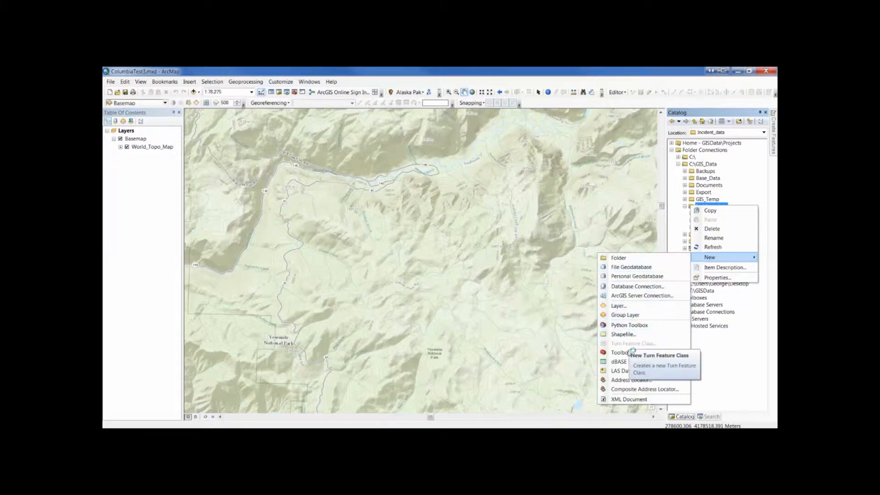
click(622, 335)
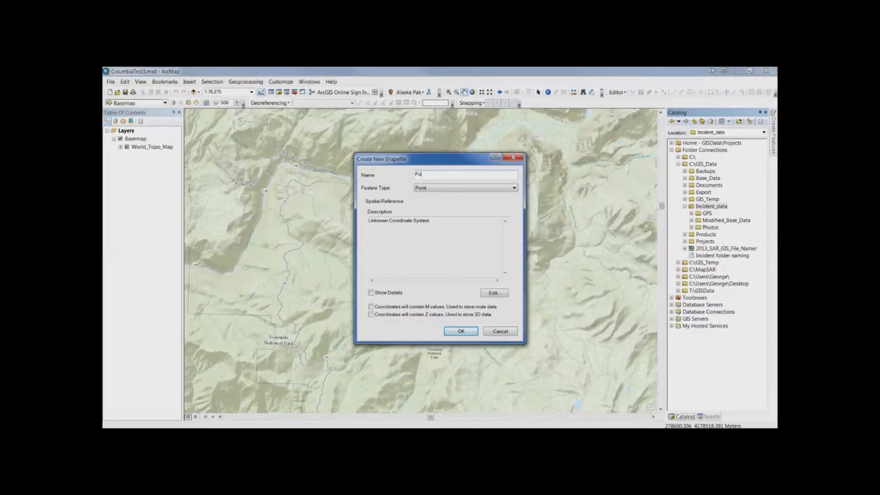
text(emp)
click(433, 186)
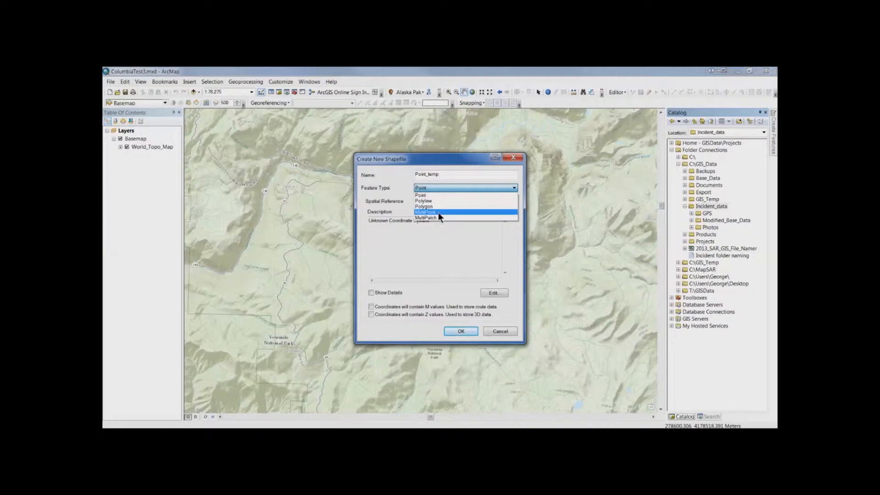
click(436, 185)
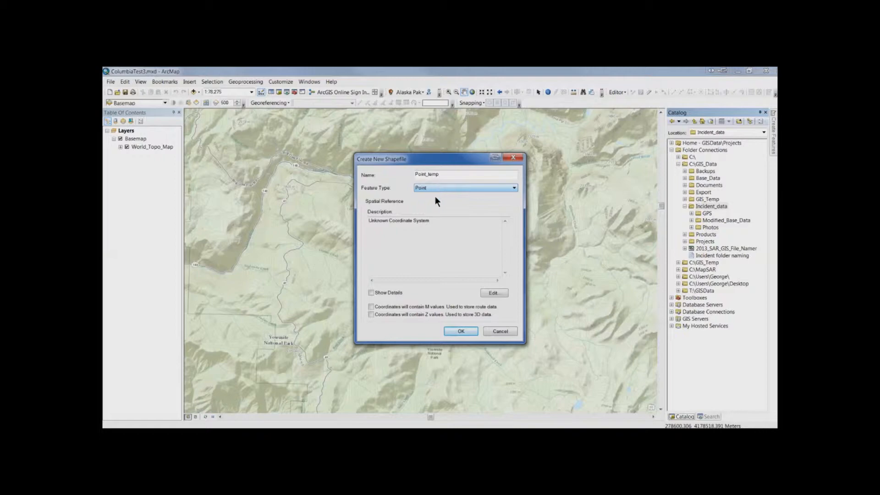
Assign the NAD 1983 UTM Zone 11N coordinate system to Point_temp and create the shapefile.
click(490, 290)
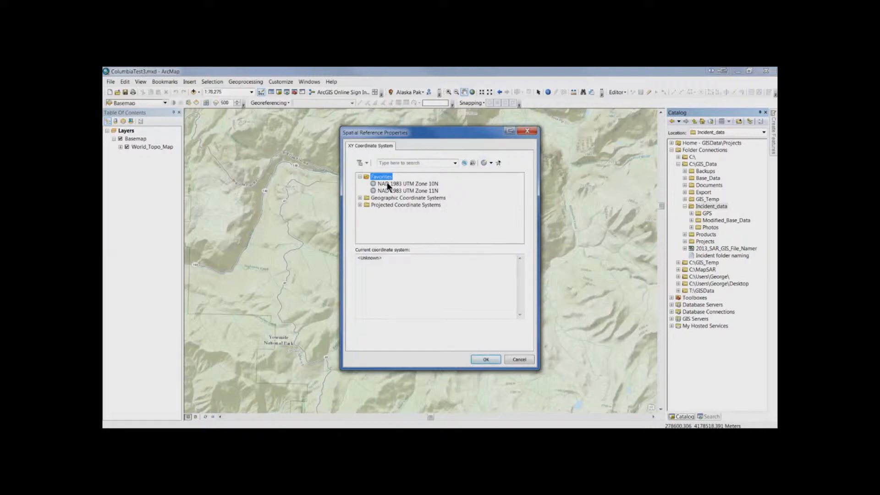
click(391, 191)
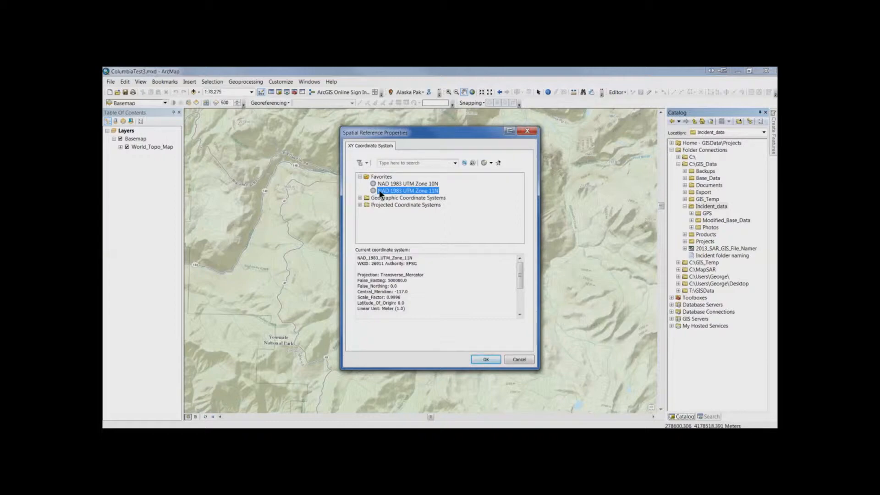
click(483, 357)
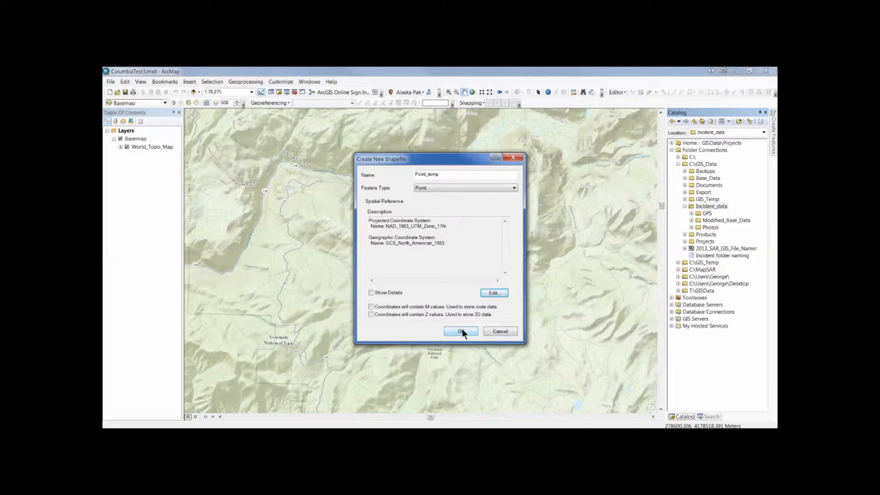
click(460, 331)
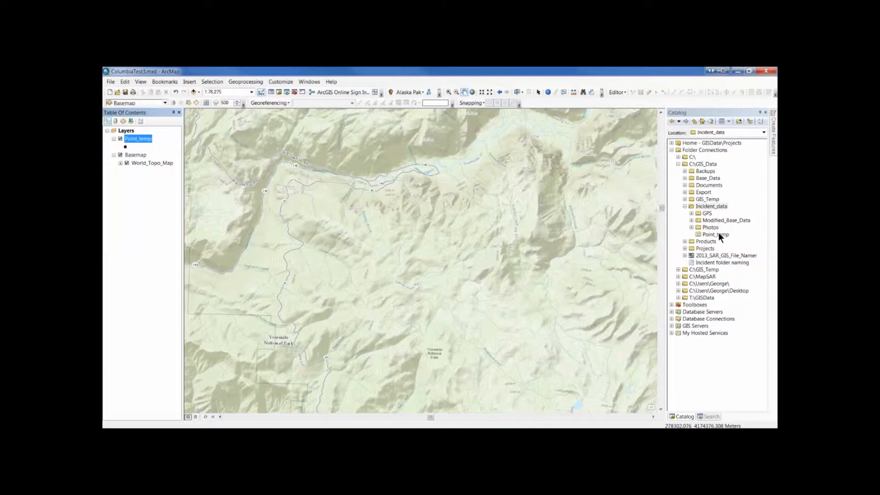
Start another new shapefile in Incident_data, named Polygon_temp with the Polygon feature type.
right_click(692, 205)
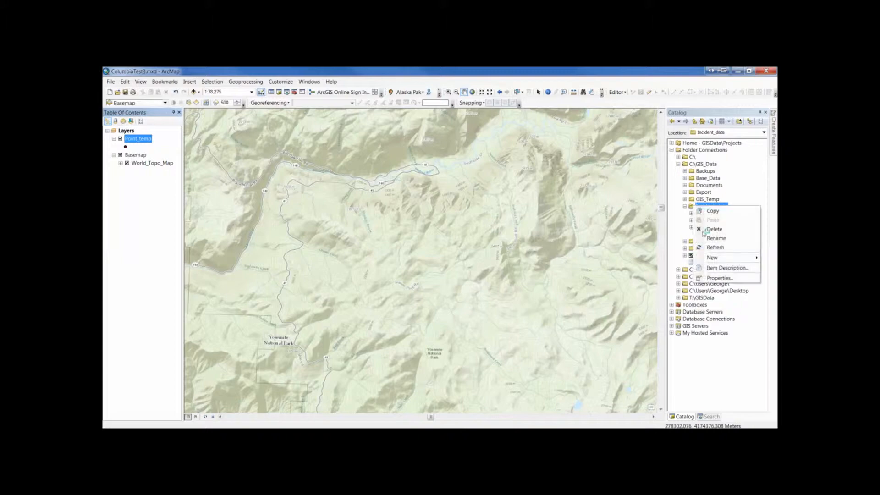
mouse_move(711, 257)
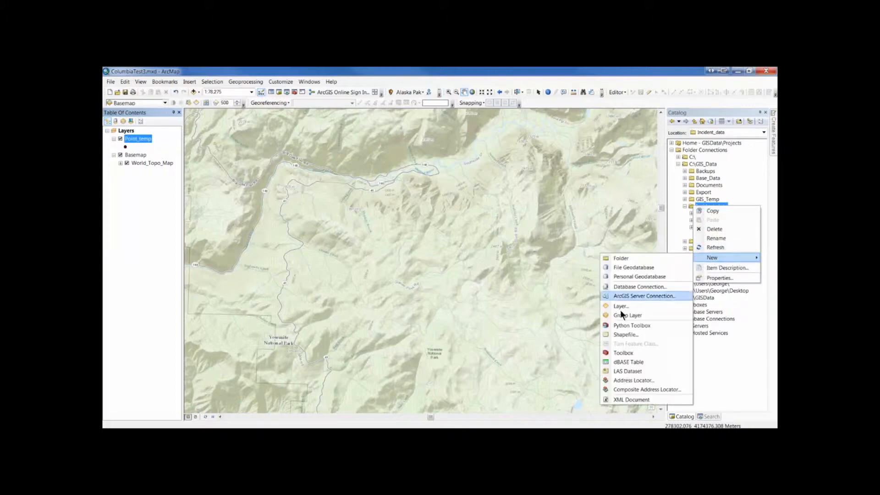
click(619, 333)
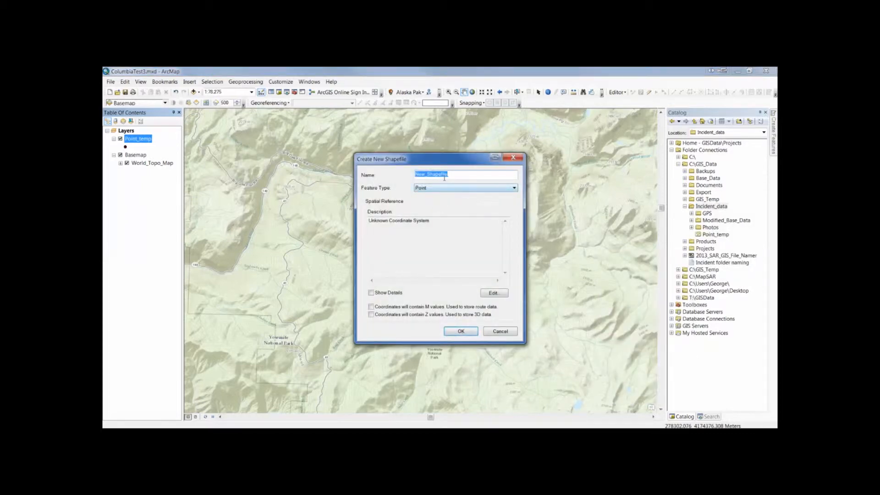
text(Polygon_temp)
click(447, 187)
click(443, 206)
Assign the NAD 1983 UTM Zone 11N coordinate system to Polygon_temp and create the shapefile.
click(490, 293)
click(395, 191)
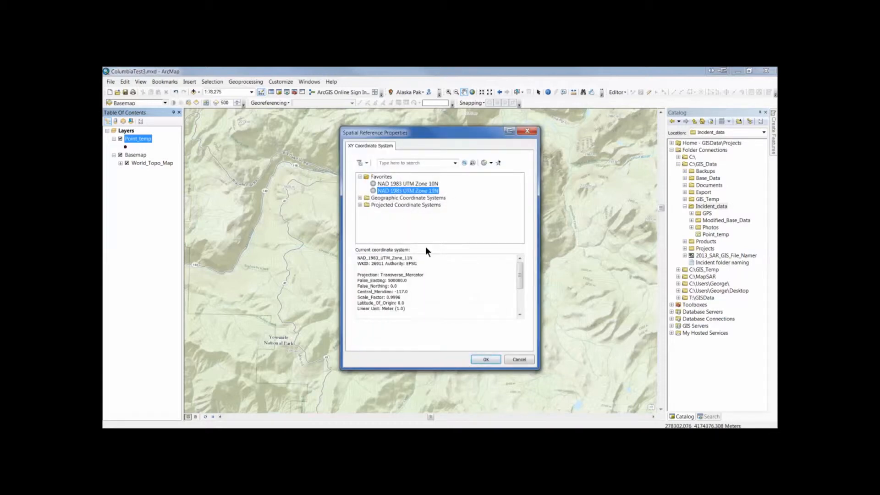
click(493, 358)
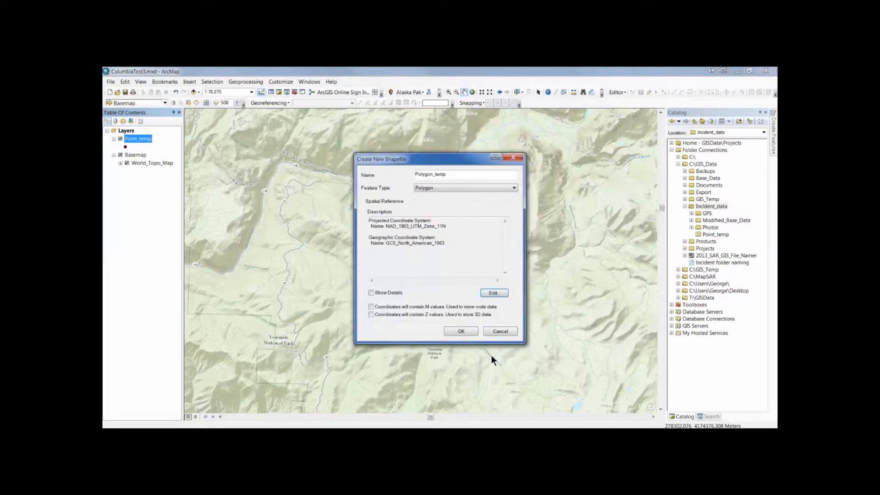
click(461, 331)
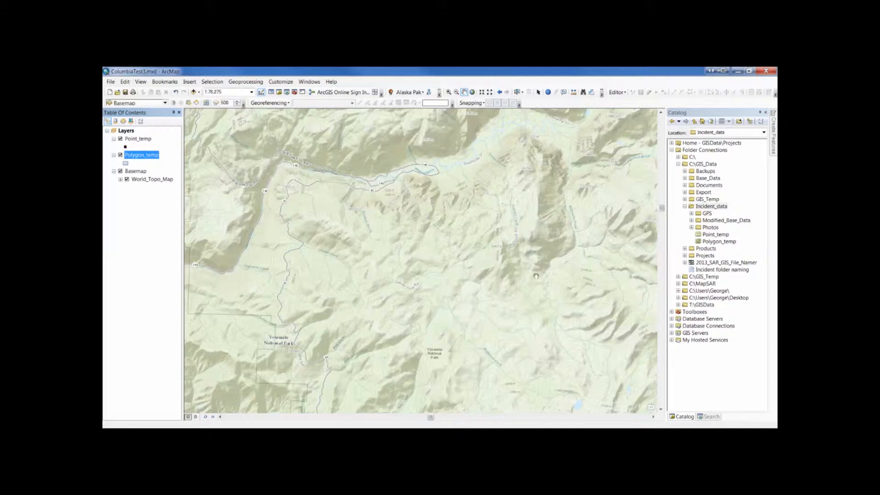
Start a third new shapefile in Incident_data, named Line_temp with the Polyline feature type.
right_click(692, 206)
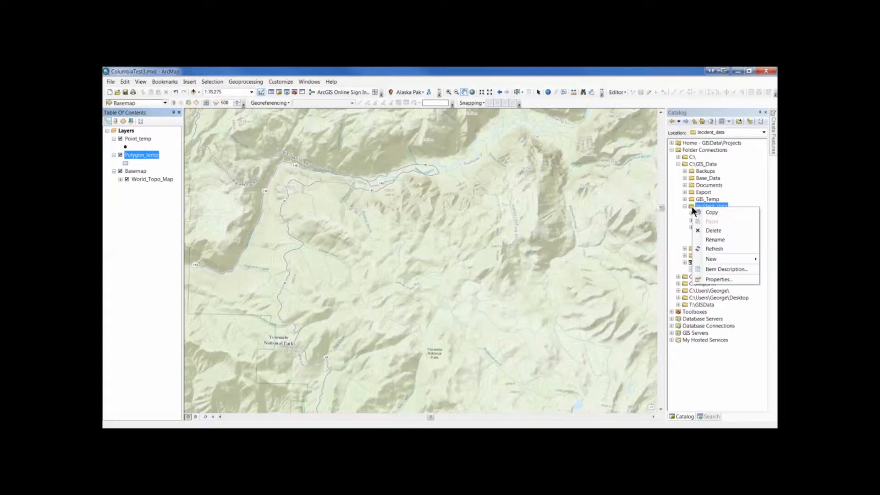
mouse_move(710, 260)
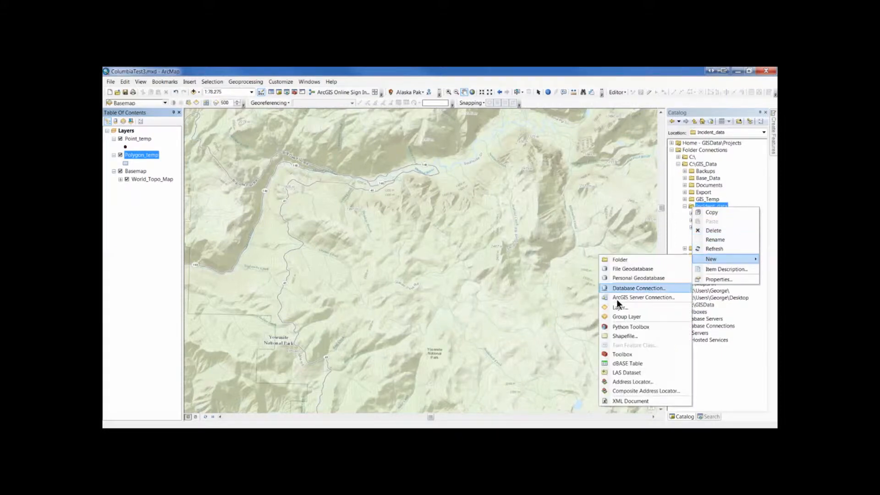
click(626, 336)
click(431, 188)
click(430, 200)
key(shift+Tab)
text(Line_temp)
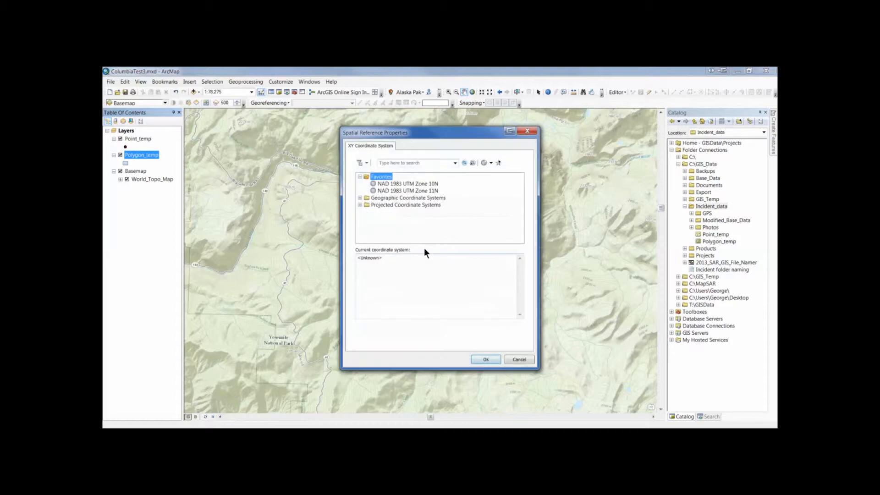
Assign the NAD 1983 UTM Zone 11N coordinate system to Line_temp and create the shapefile.
click(413, 189)
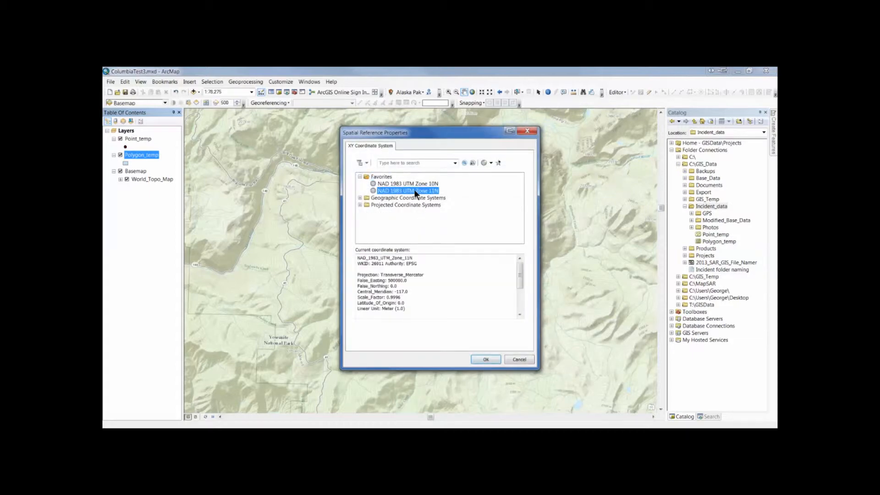
click(478, 359)
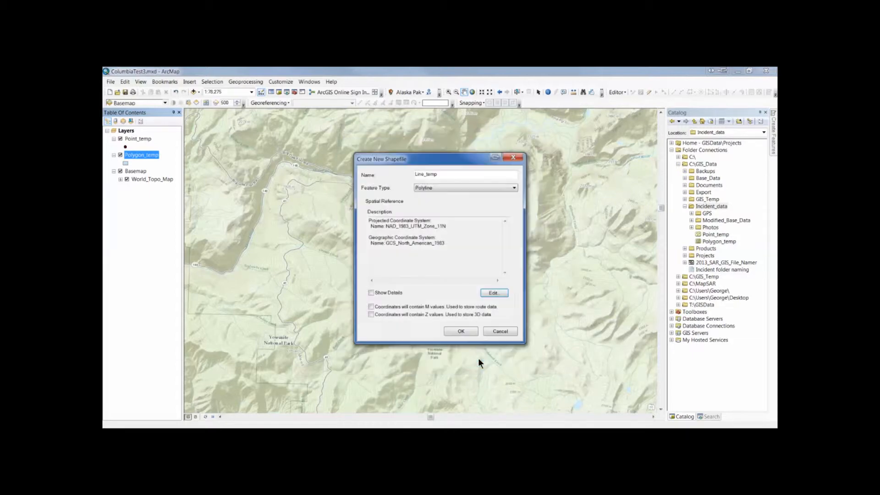
click(460, 331)
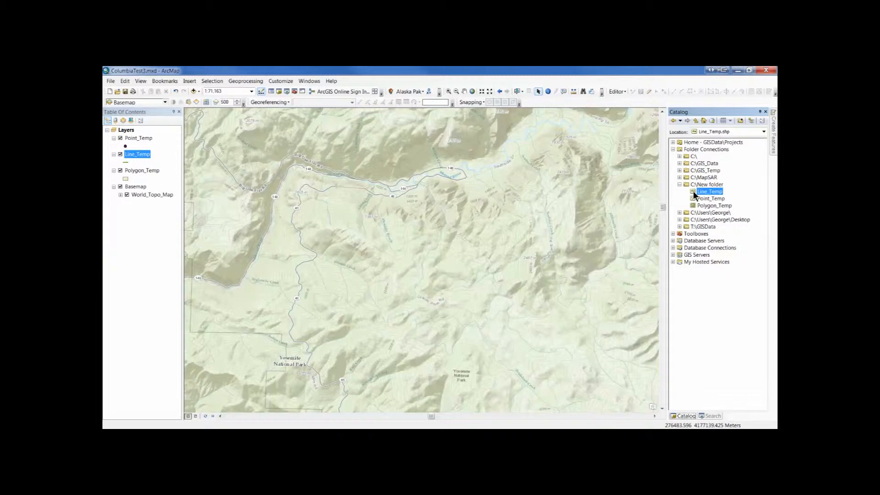
Add Line_Temp from C:\New folder to the map layers above Polygon_Temp and start an edit session.
drag(694, 195, 132, 170)
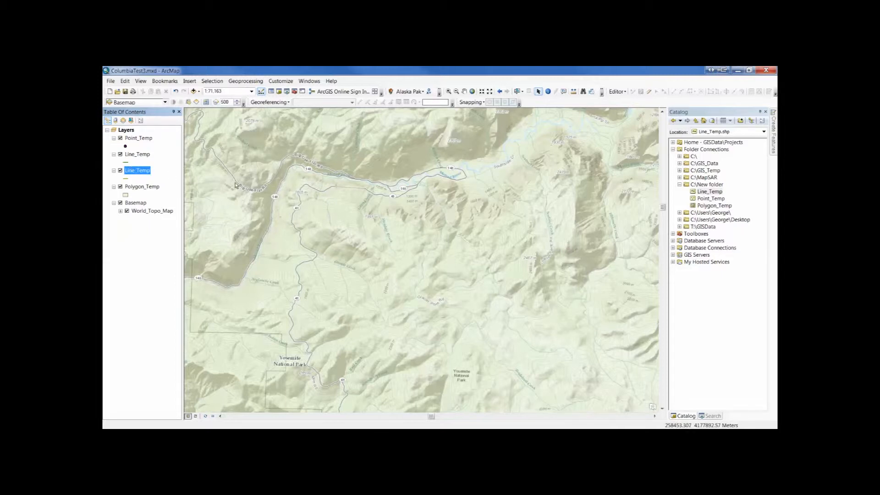
click(623, 93)
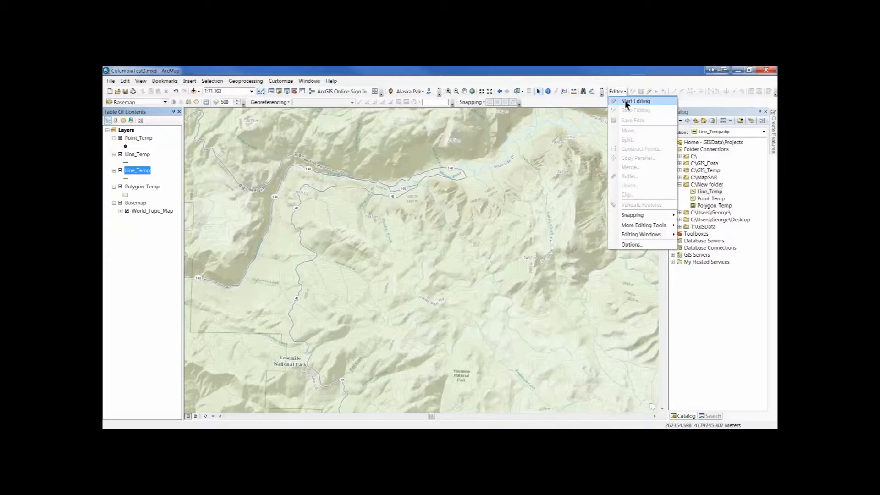
click(626, 101)
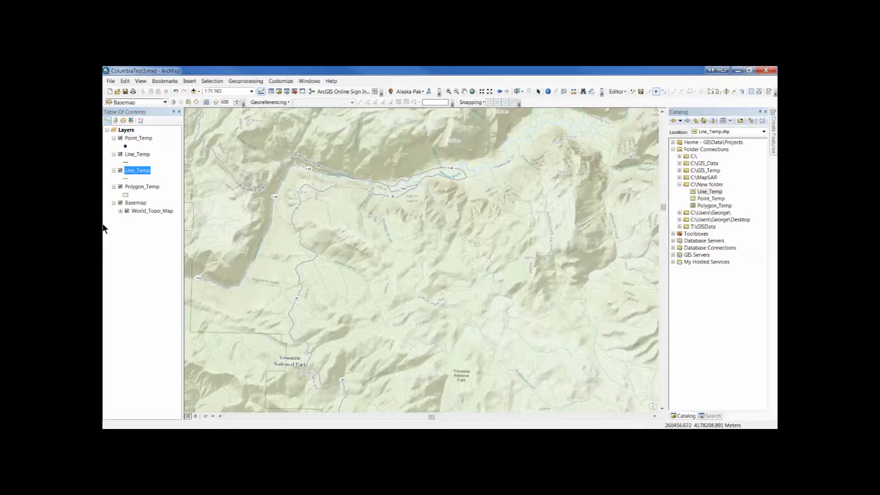
right_click(134, 171)
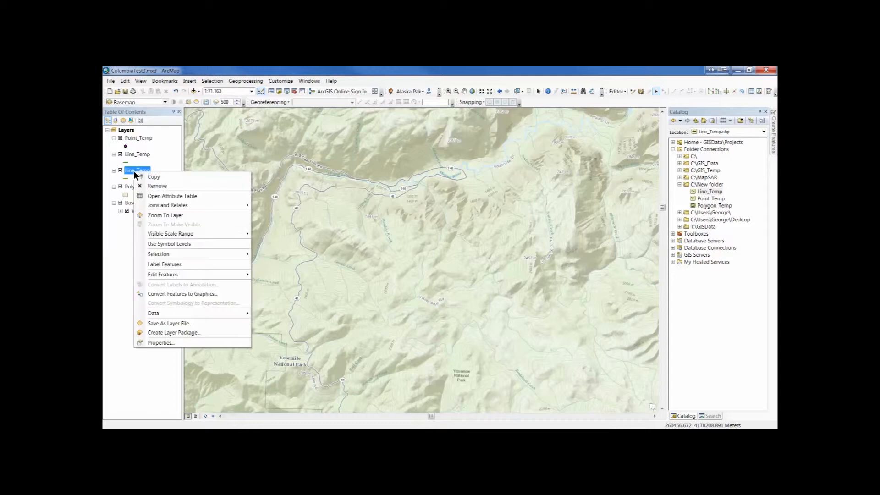
mouse_move(163, 275)
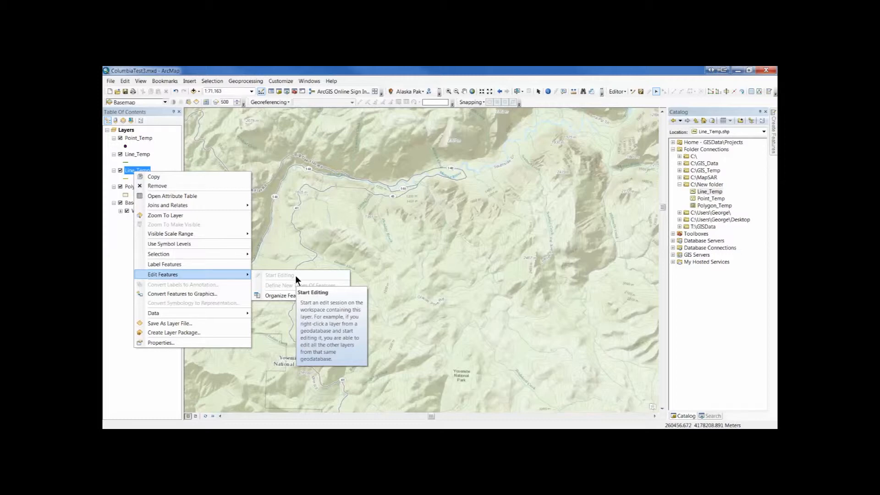
click(434, 251)
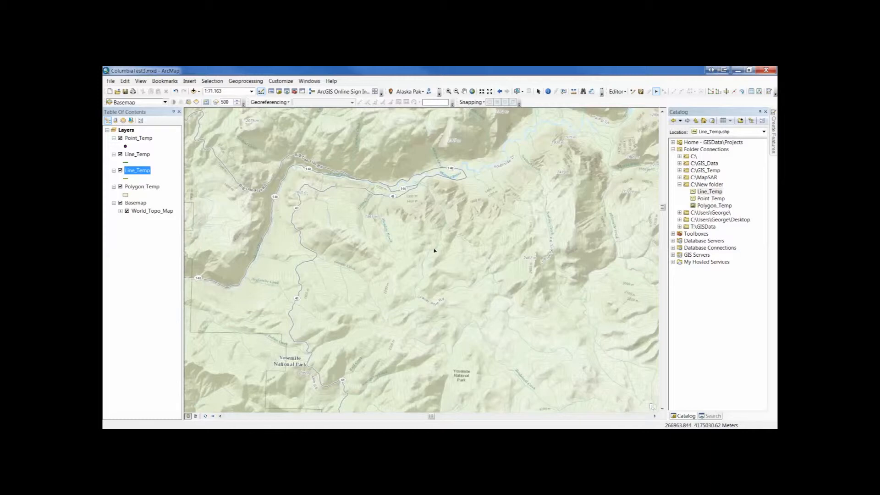
Keep the Create Features window docked open and set the Catalog window to auto-hide.
mouse_move(772, 133)
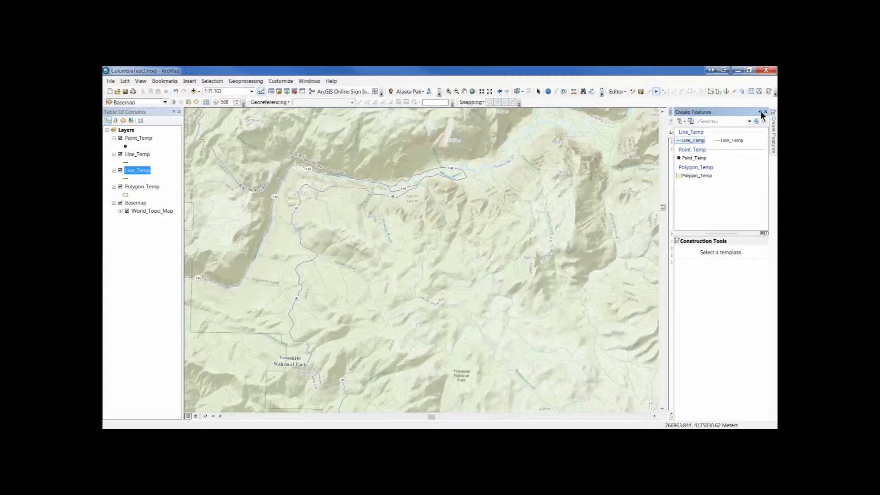
click(759, 112)
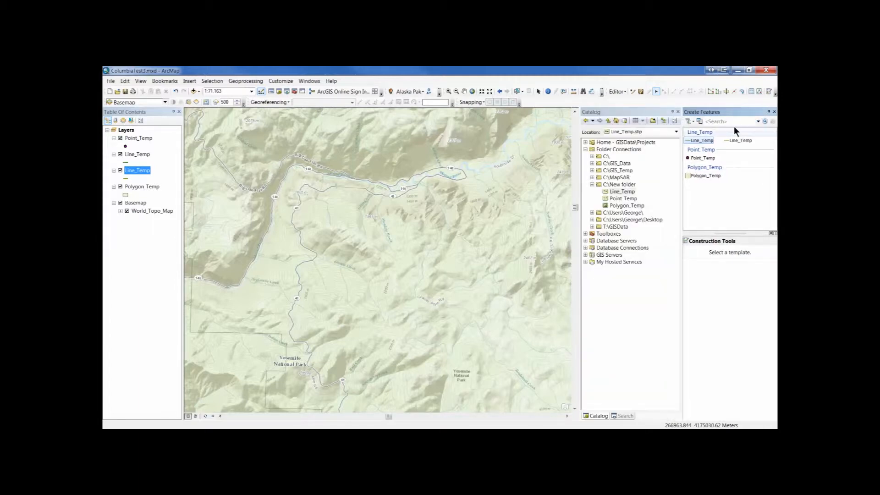
click(672, 112)
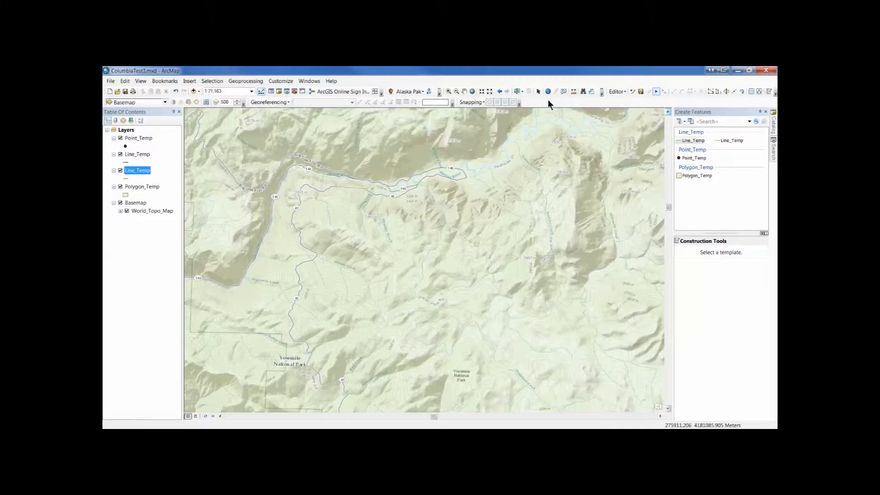
click(618, 91)
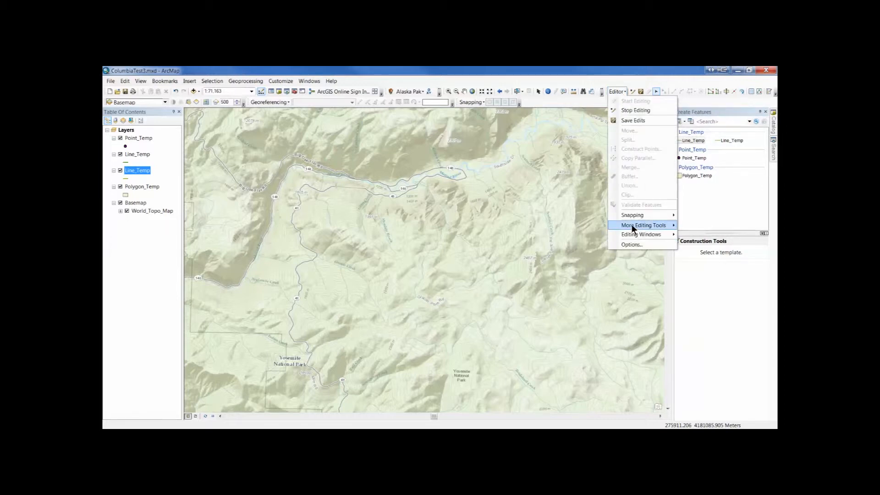
mouse_move(630, 224)
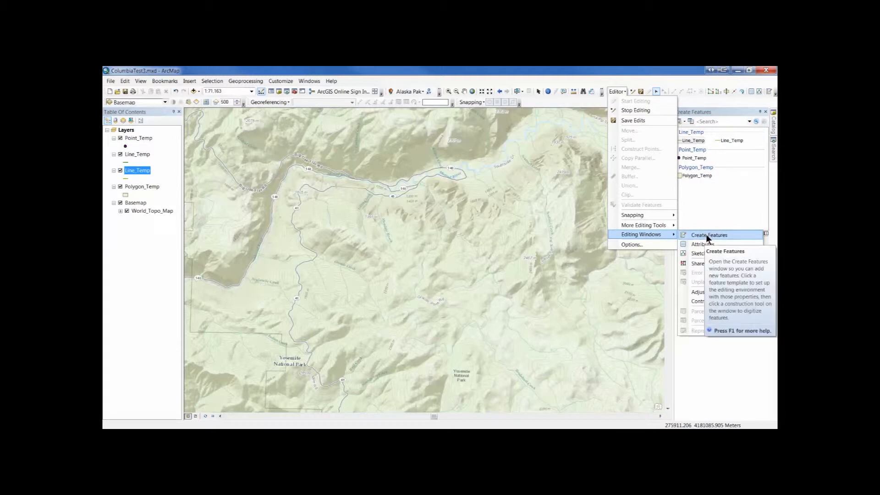
click(721, 112)
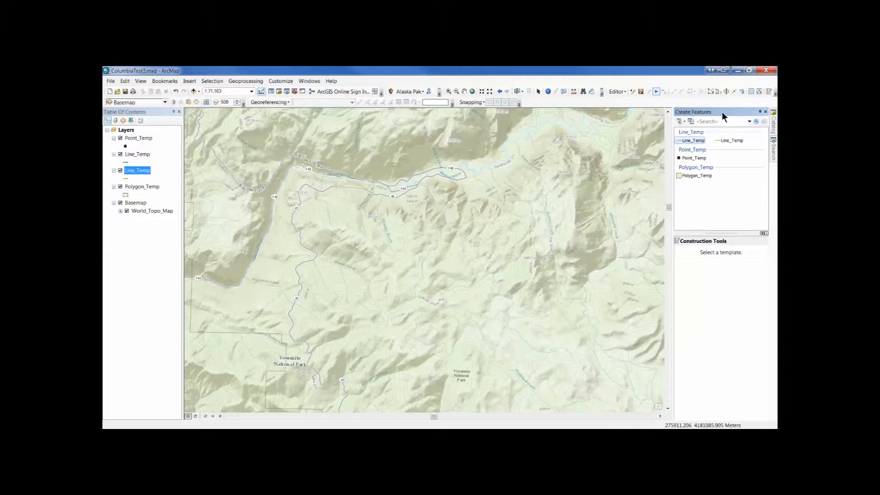
Place three Point_Temp features: one inside the valley road loop, one east of it and one on the slope to the south.
click(138, 138)
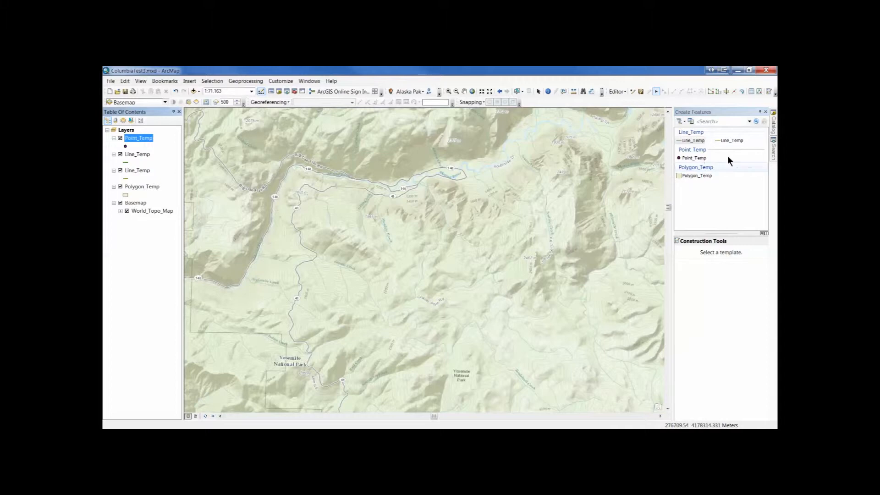
click(702, 158)
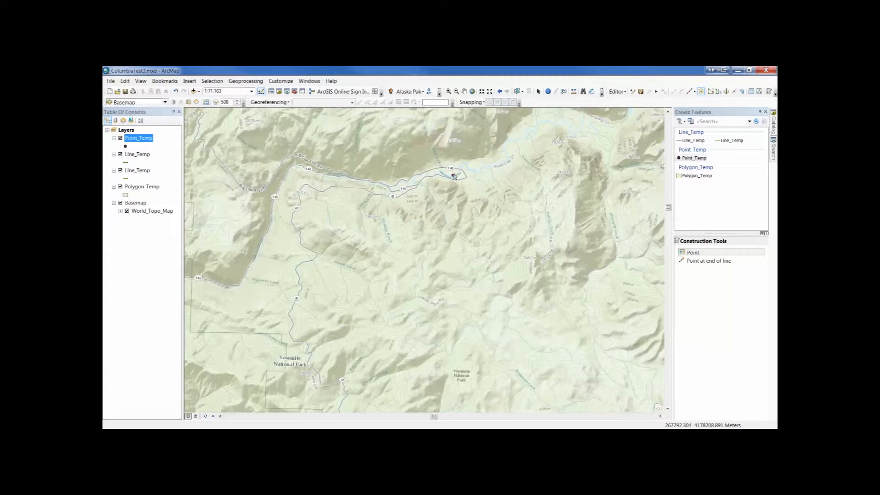
click(451, 172)
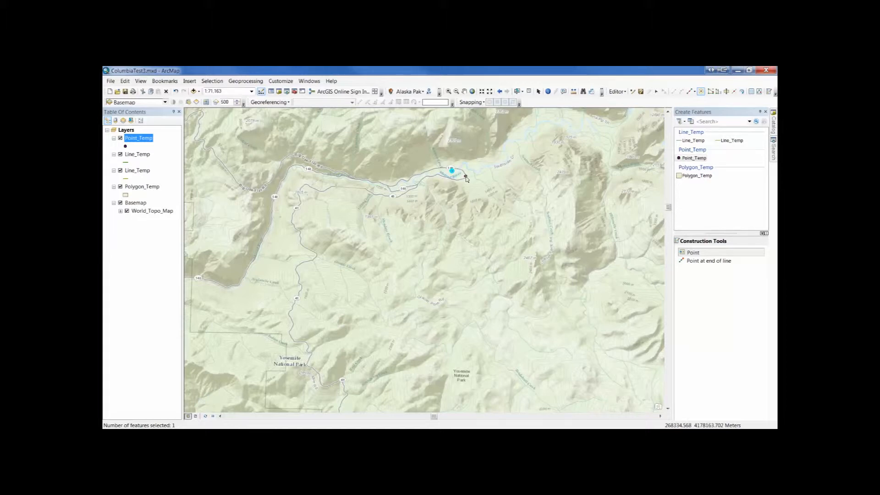
click(507, 173)
click(470, 215)
Save the feature edits and the map document.
click(640, 91)
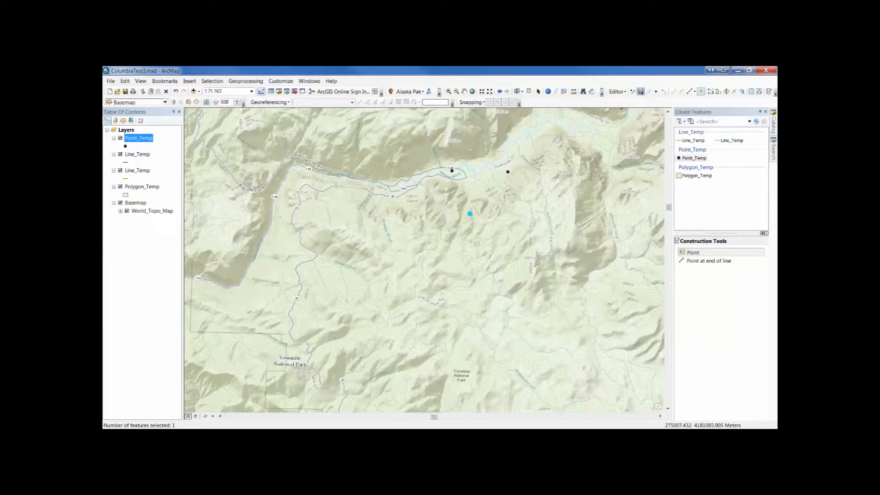
click(622, 92)
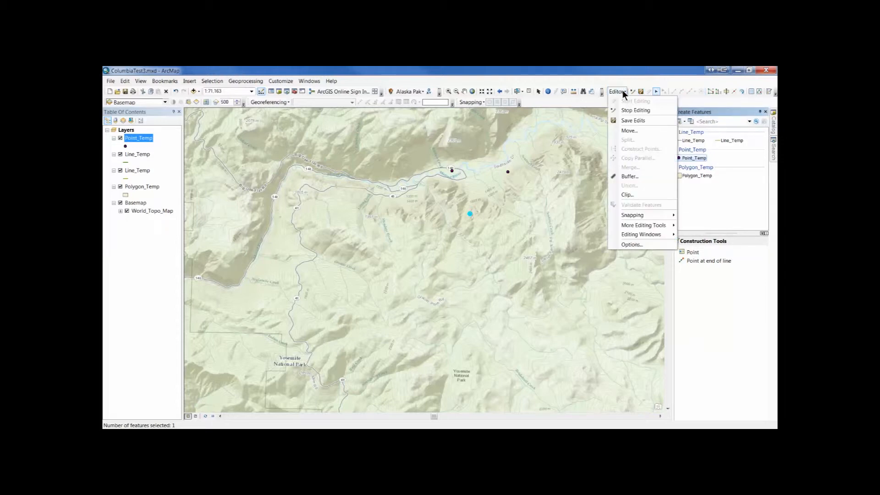
click(628, 121)
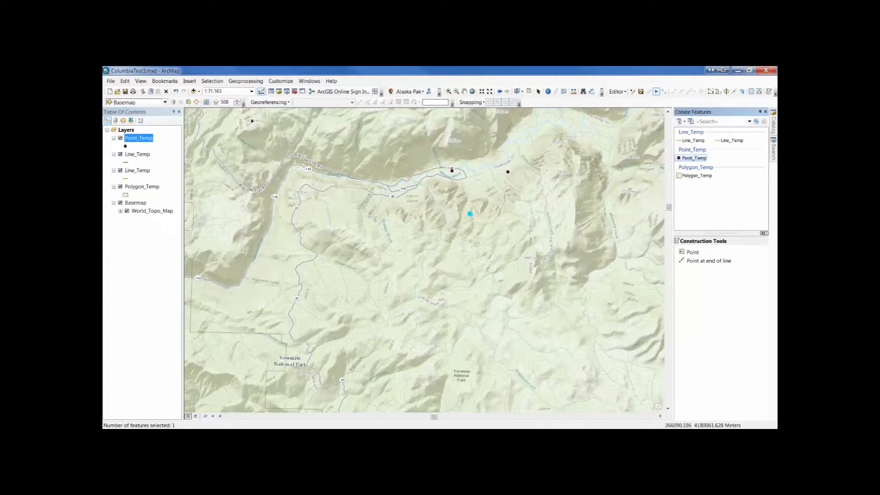
click(125, 92)
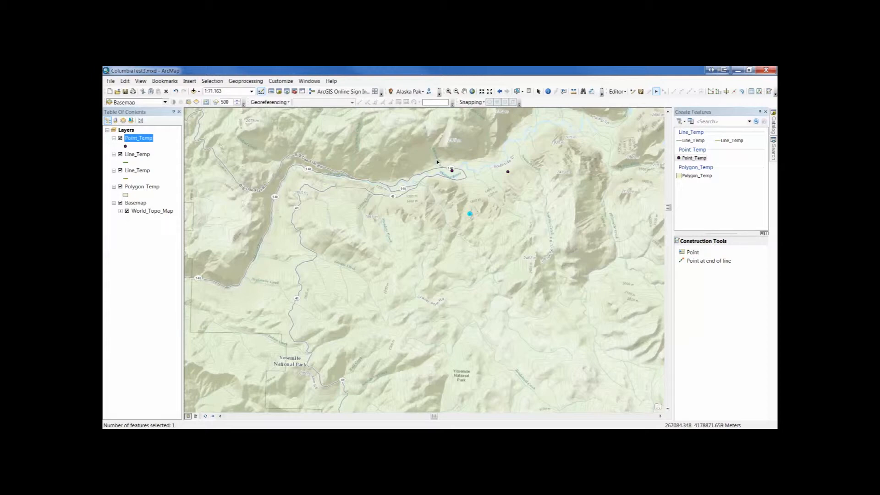
Draw a five-segment Line_Temp line about 8,250 m long around the slopes south of the valley road.
click(693, 140)
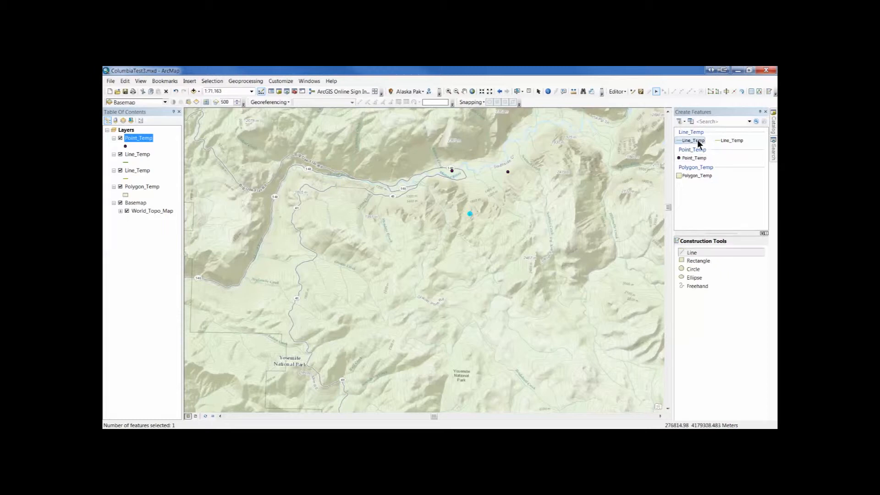
click(692, 254)
click(457, 248)
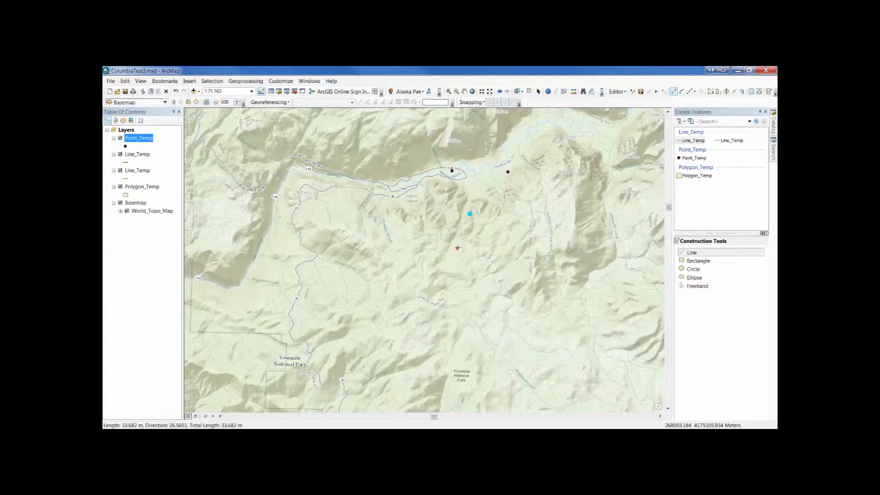
double_click(414, 239)
click(458, 248)
click(409, 238)
click(392, 207)
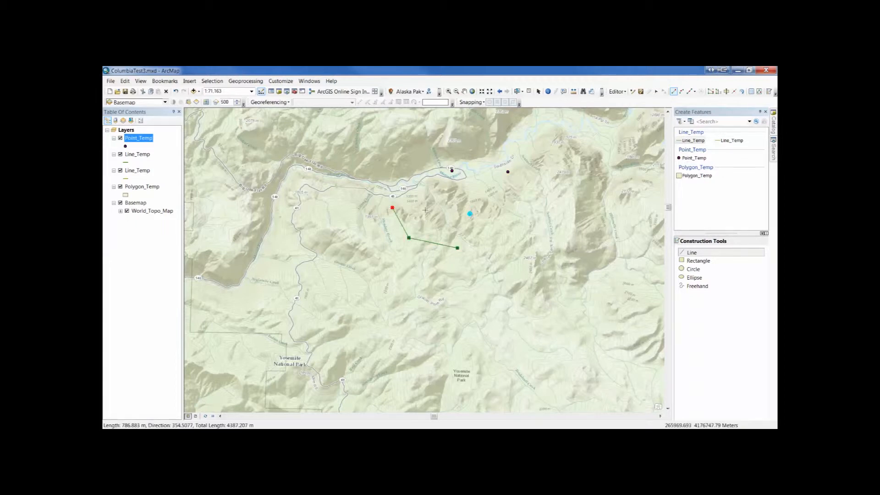
click(433, 210)
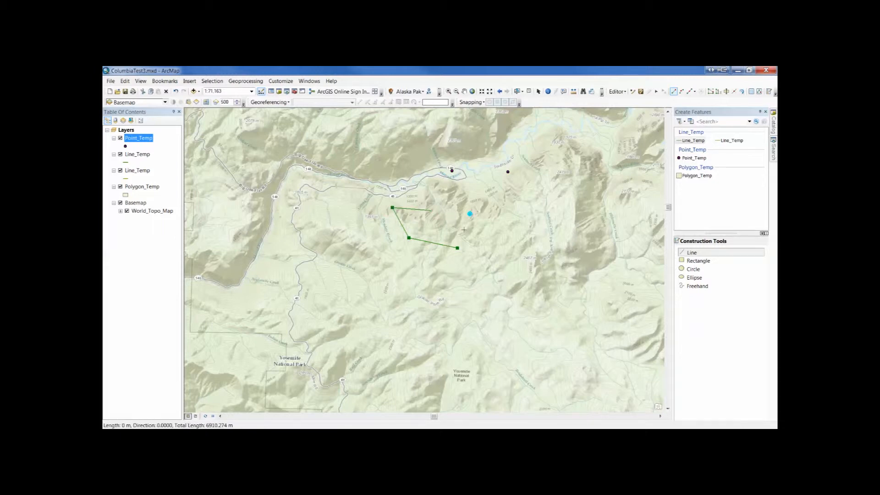
click(464, 230)
click(494, 234)
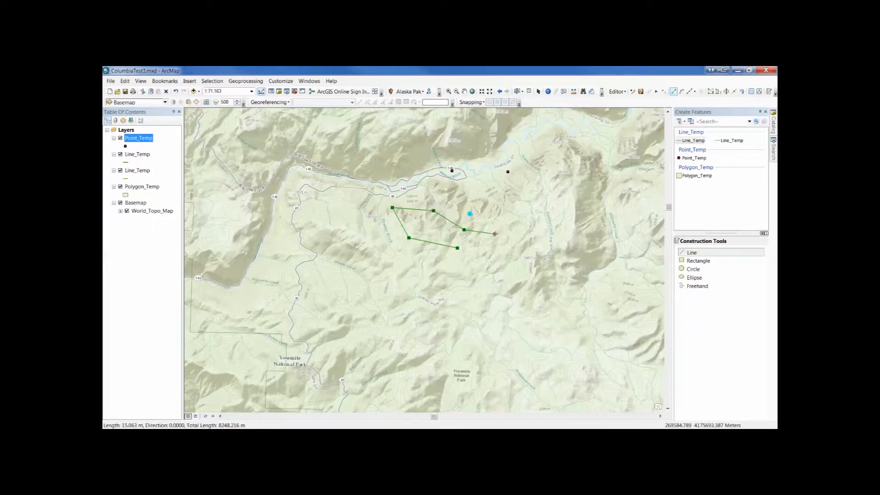
double_click(494, 233)
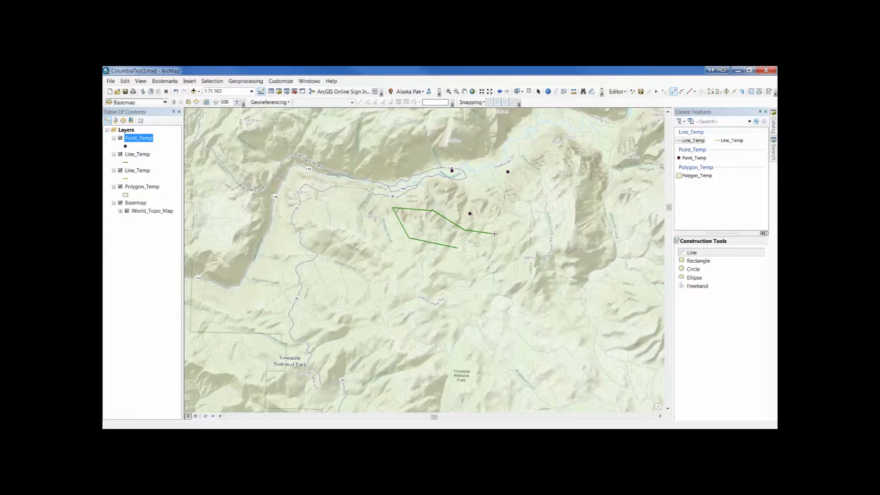
Draw a Line_Temp rectangle about 3,617 m by 3,343 m east of the segmented line.
click(696, 262)
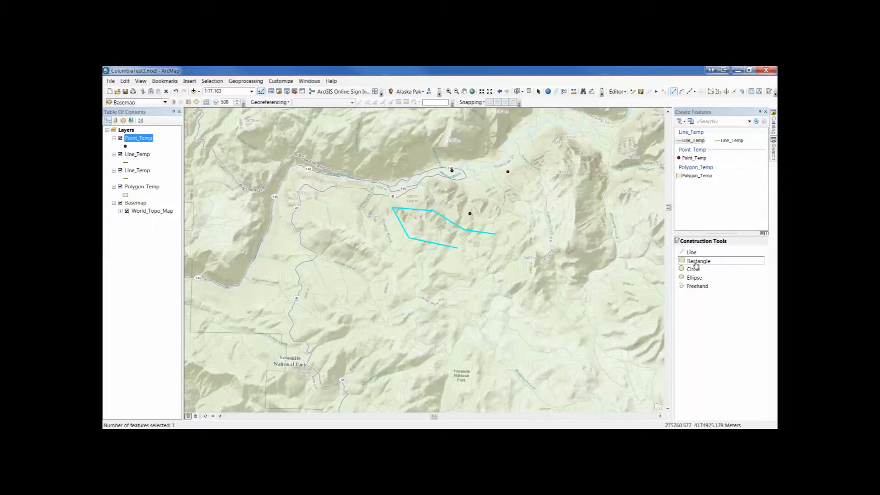
click(518, 211)
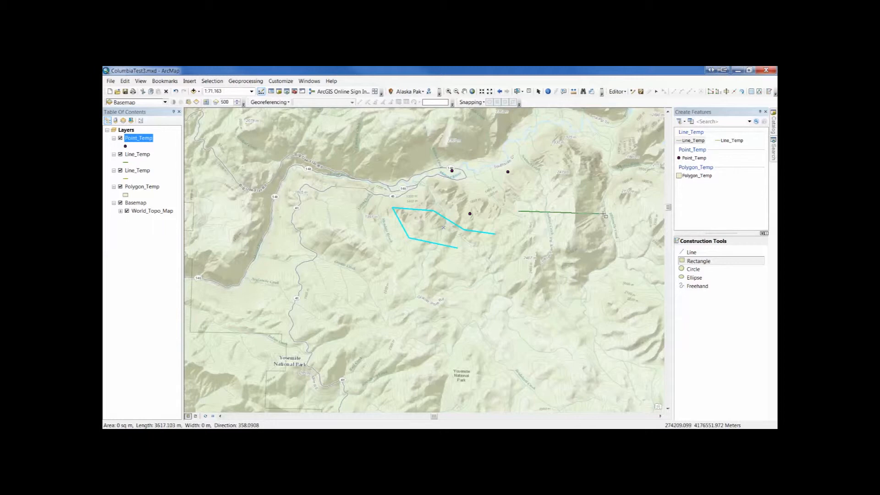
click(603, 213)
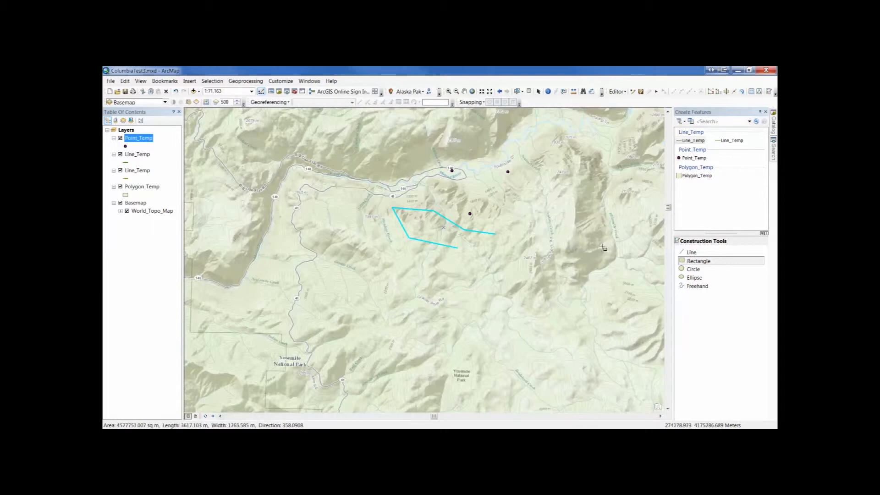
click(602, 292)
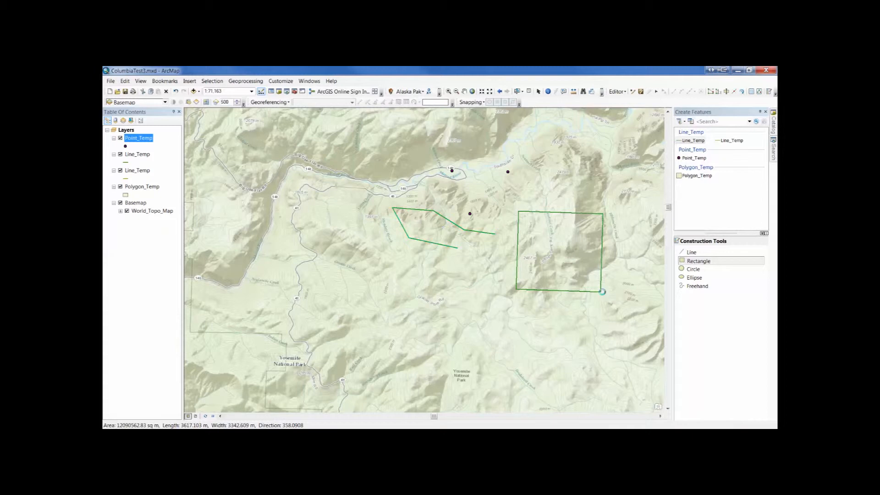
Draw a Line_Temp circle with a radius of about 1,800 m over the winding road west of the segmented line.
click(689, 270)
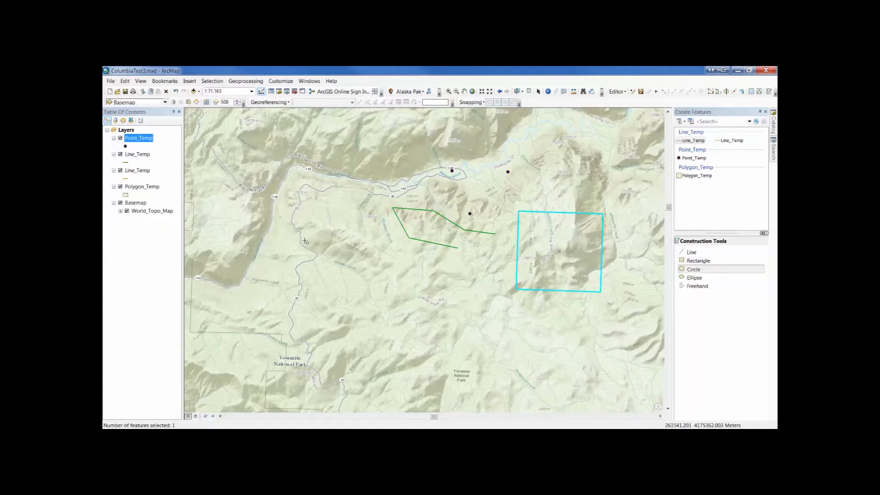
click(304, 240)
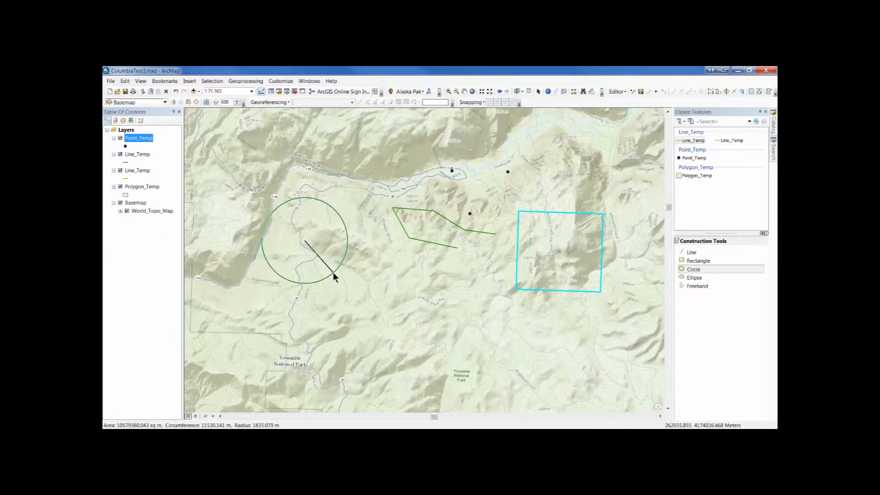
right_click(333, 274)
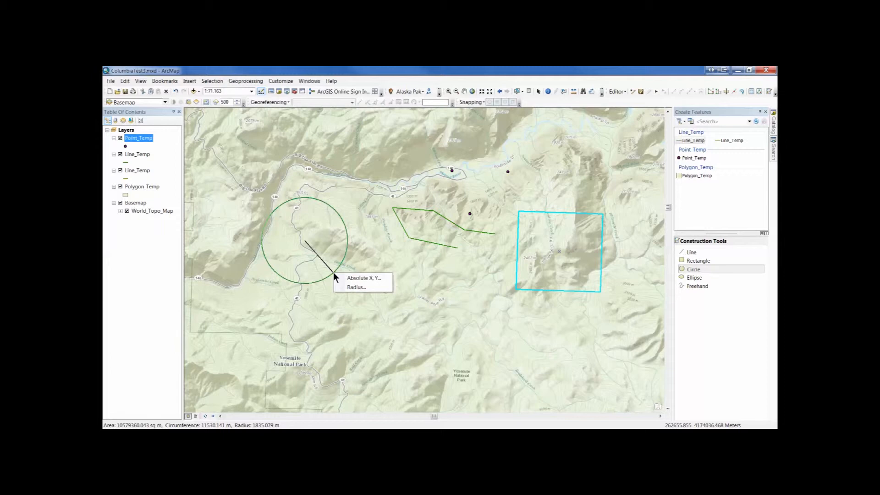
click(330, 274)
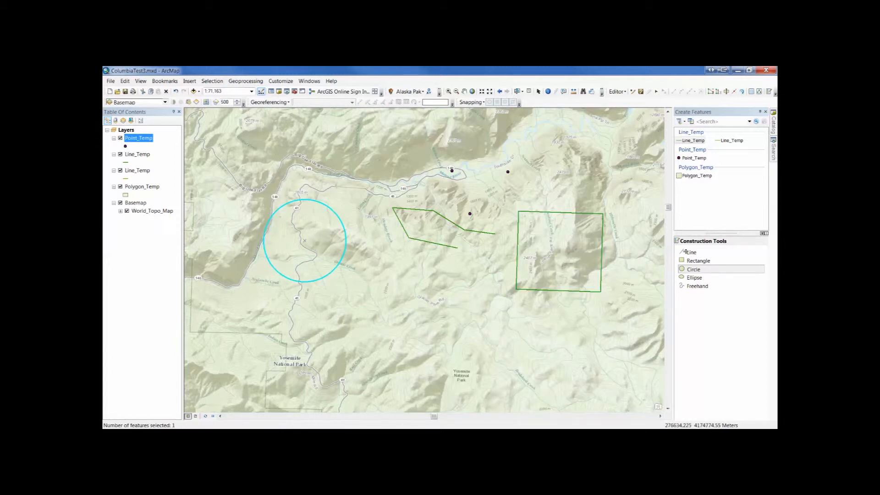
Draw a V-shaped freehand Line_Temp line from the circle's southeast edge down and back up toward the segmented line.
click(696, 290)
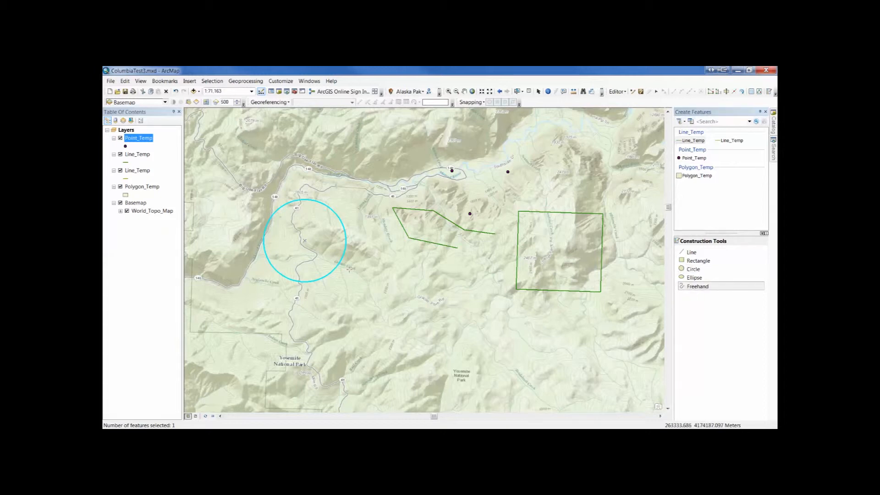
mouse_move(350, 269)
mouse_down()
mouse_move(384, 321)
mouse_move(415, 294)
mouse_move(428, 255)
mouse_up()
click(429, 255)
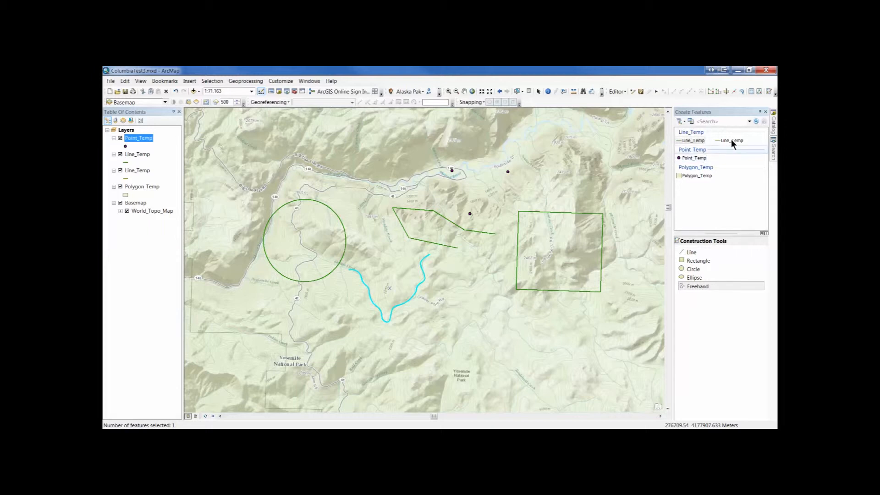
Draw a five-sided Polygon_Temp polygon southeast of the V-shaped freehand line, just north of the Yosemite National Park label.
click(700, 175)
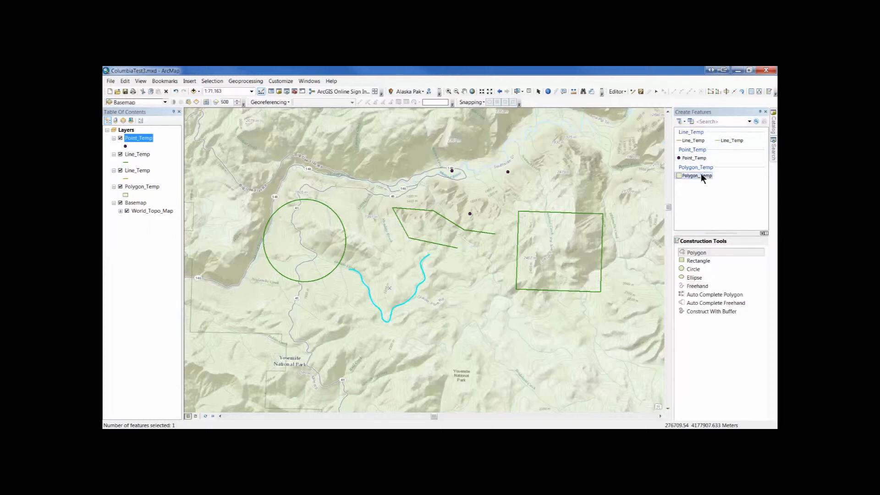
click(701, 252)
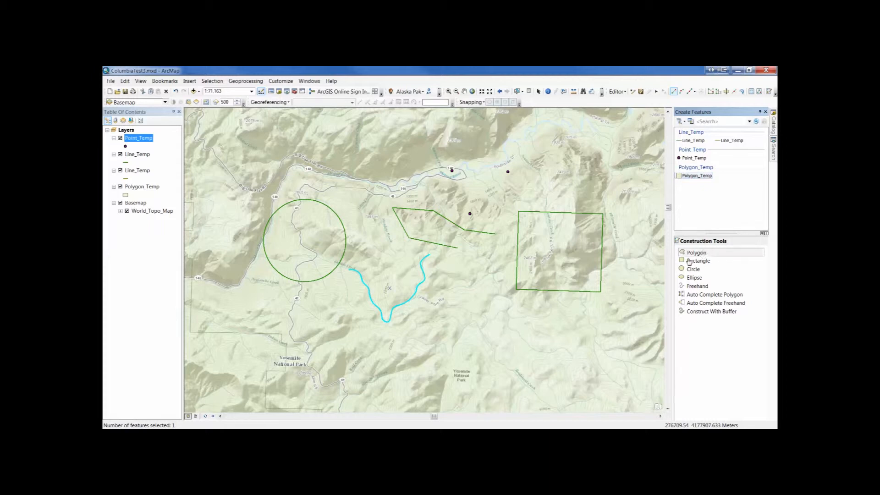
click(451, 308)
click(523, 313)
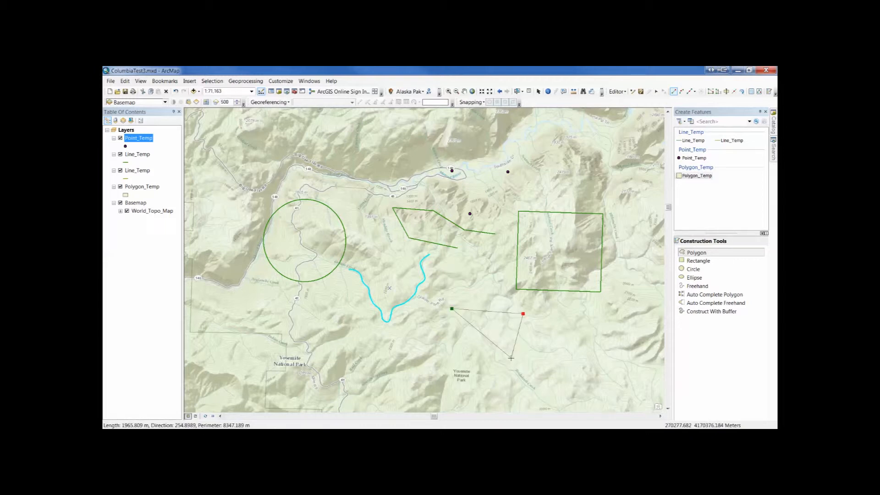
click(511, 357)
click(429, 365)
double_click(412, 344)
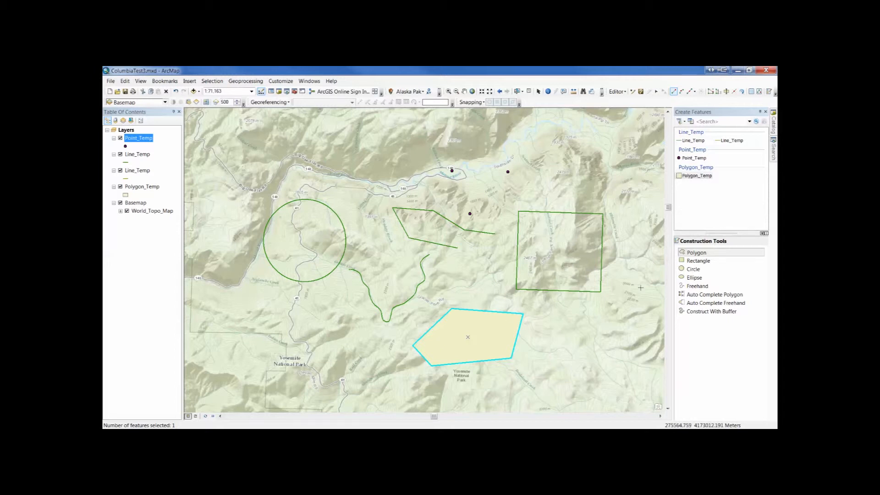
Draw a rounded freehand Polygon_Temp polygon around the easternmost point, north of the Line_Temp rectangle.
click(698, 286)
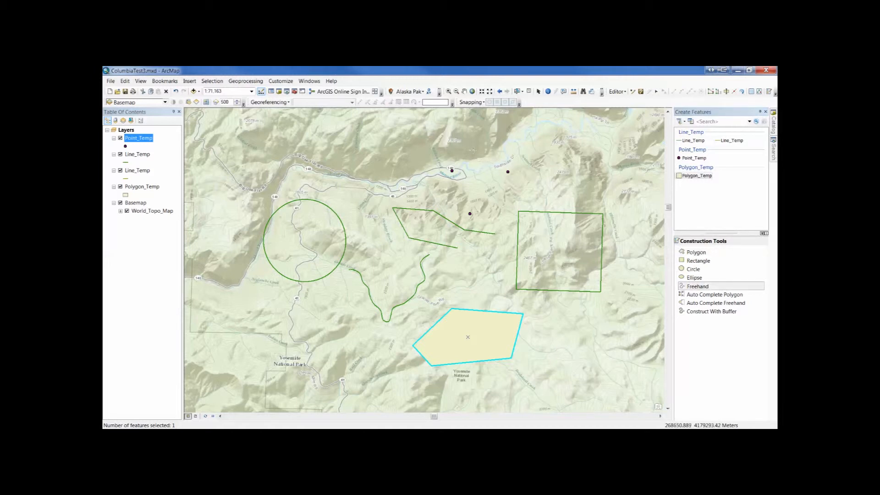
click(473, 150)
click(470, 150)
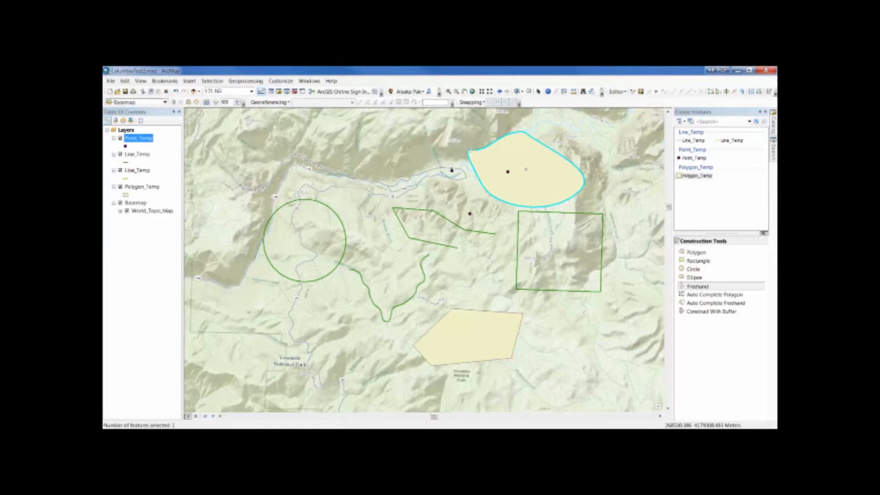
Add an adjoining four-sided polygon along the freehand polygon's northeast edge with Auto Complete Polygon.
click(698, 294)
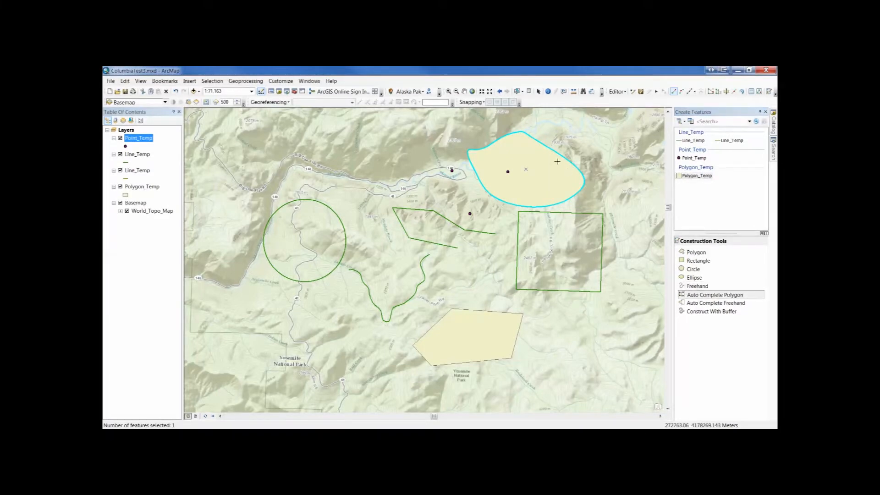
click(524, 144)
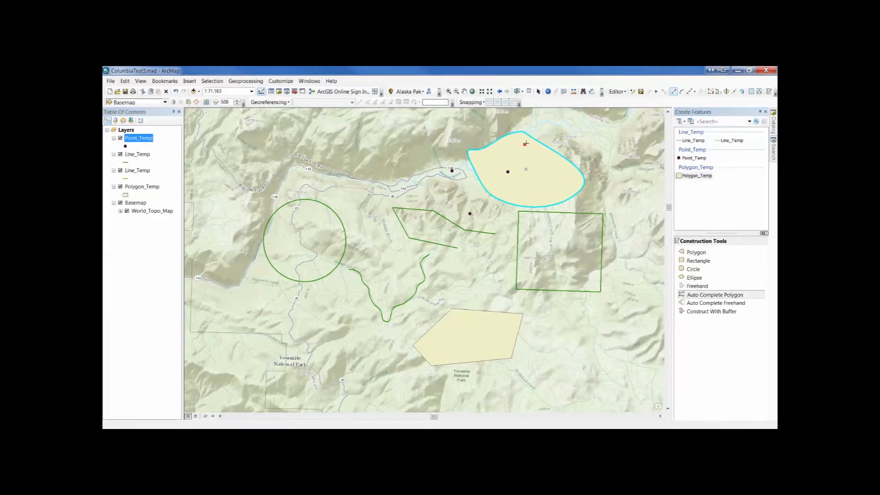
click(566, 122)
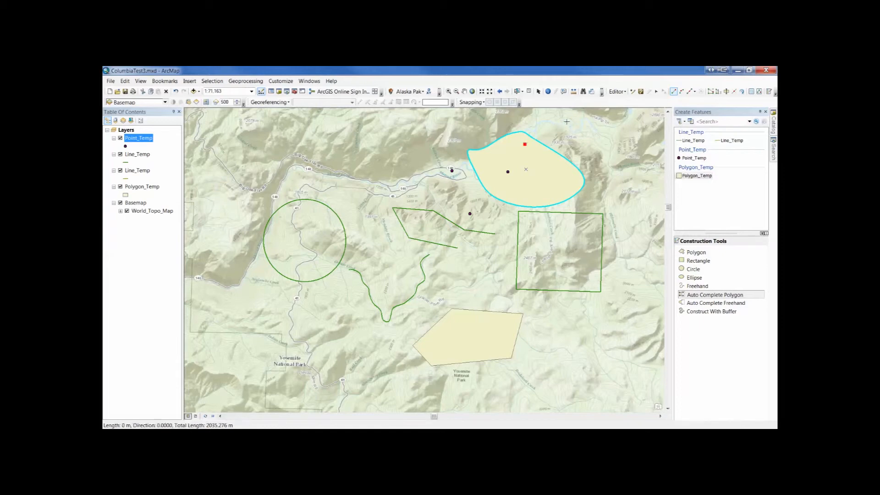
click(601, 152)
double_click(563, 182)
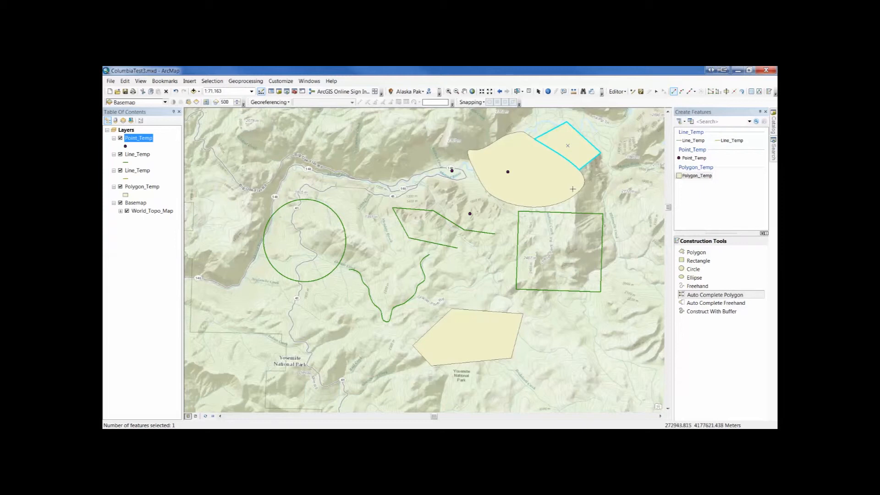
Add an Auto Complete Freehand polygon along the rounded polygon's south edge and a narrow Construct With Buffer polygon curving southwest of the Line_Temp circle.
click(718, 303)
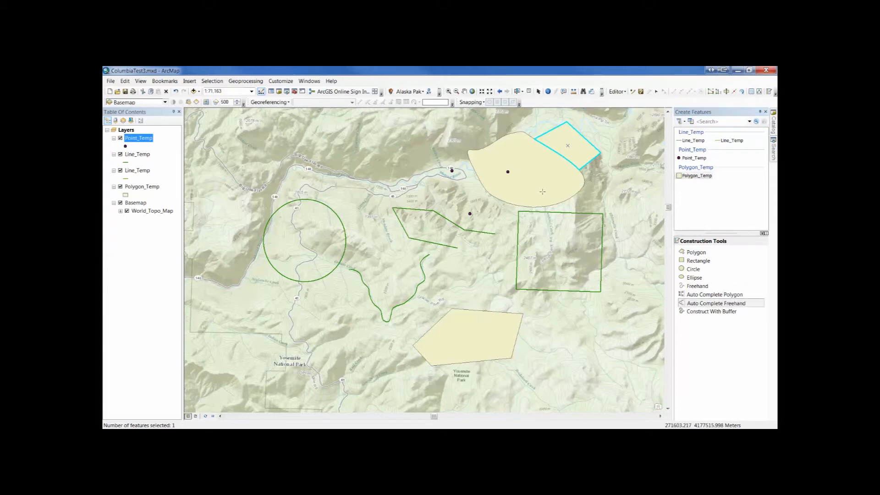
mouse_move(542, 192)
mouse_down()
mouse_move(495, 230)
mouse_move(497, 261)
mouse_move(511, 270)
mouse_move(546, 272)
mouse_move(586, 244)
mouse_move(571, 186)
mouse_up()
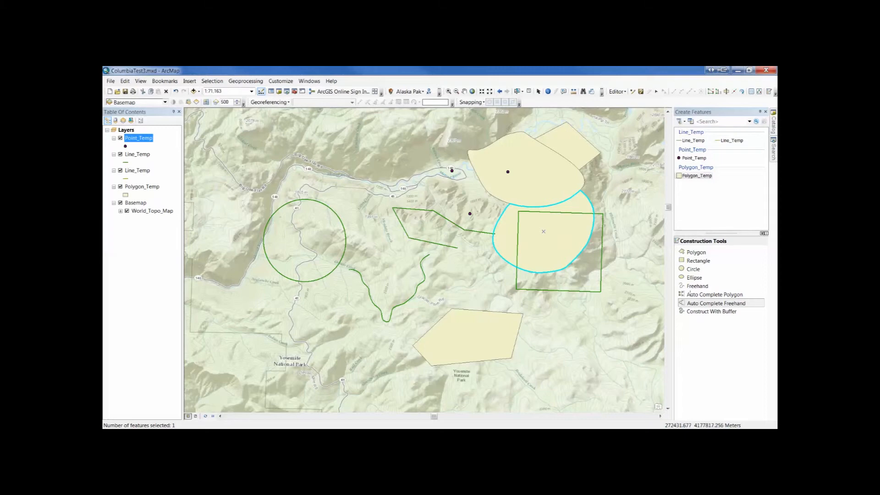
click(700, 311)
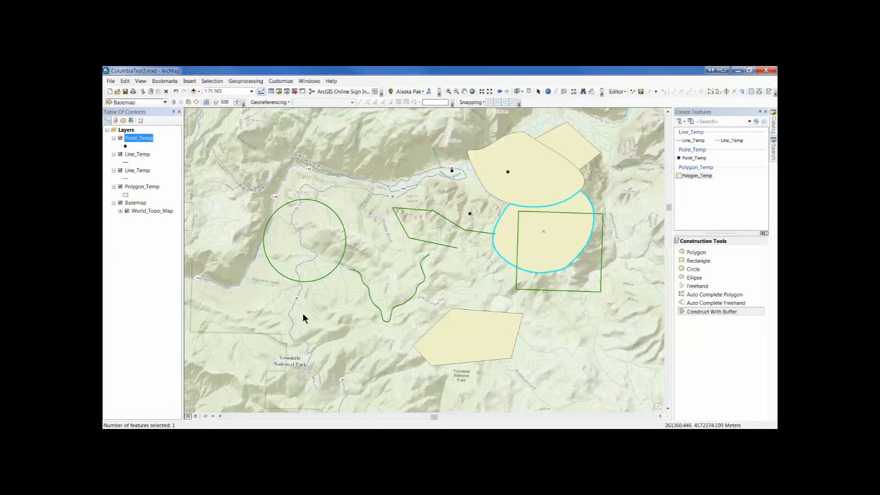
mouse_move(279, 315)
mouse_down()
mouse_move(241, 283)
mouse_move(244, 229)
mouse_up()
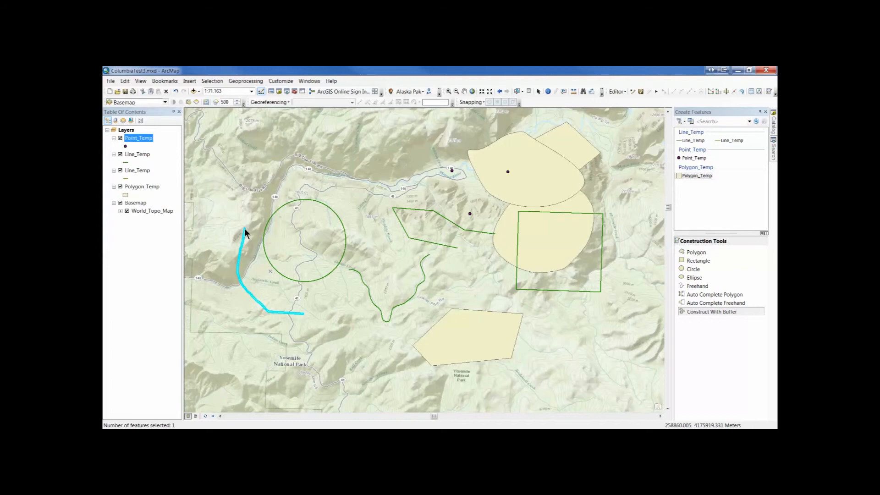
Save the edits and stop the editing session.
click(640, 92)
click(632, 91)
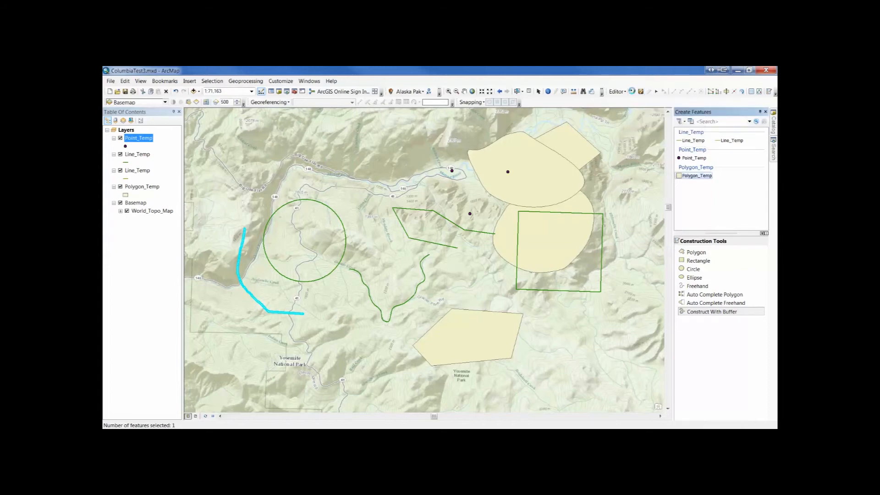
click(623, 90)
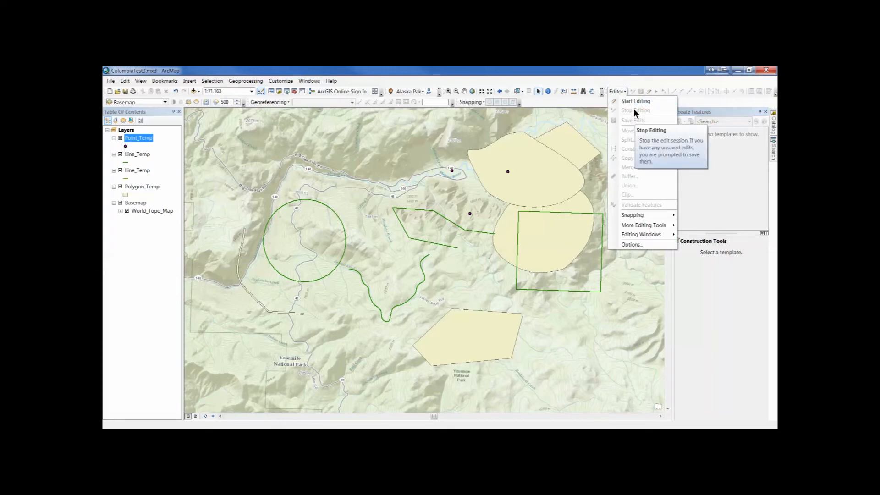
click(622, 73)
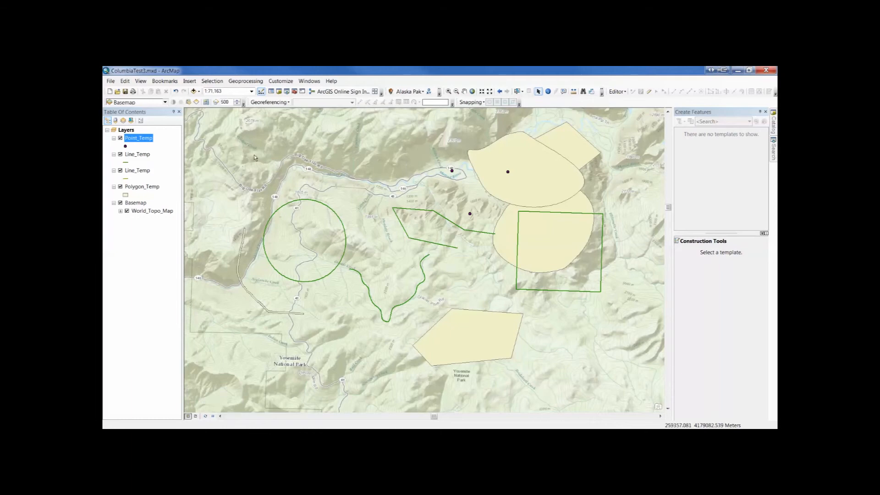
Change the Point_Temp symbol to an enlarged red Hexagon 3.
click(125, 147)
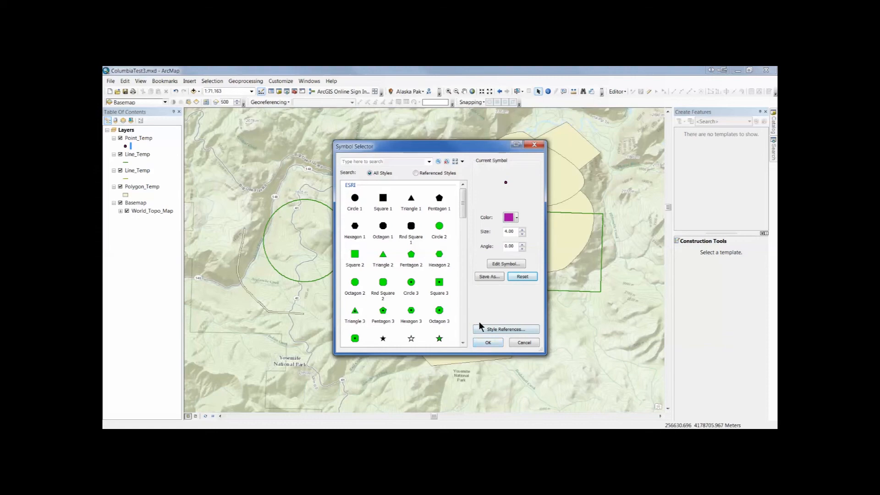
click(412, 311)
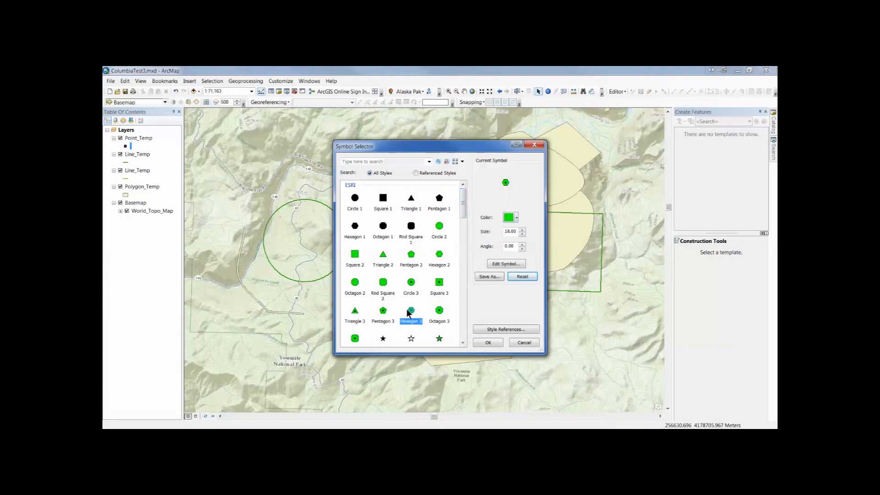
click(508, 217)
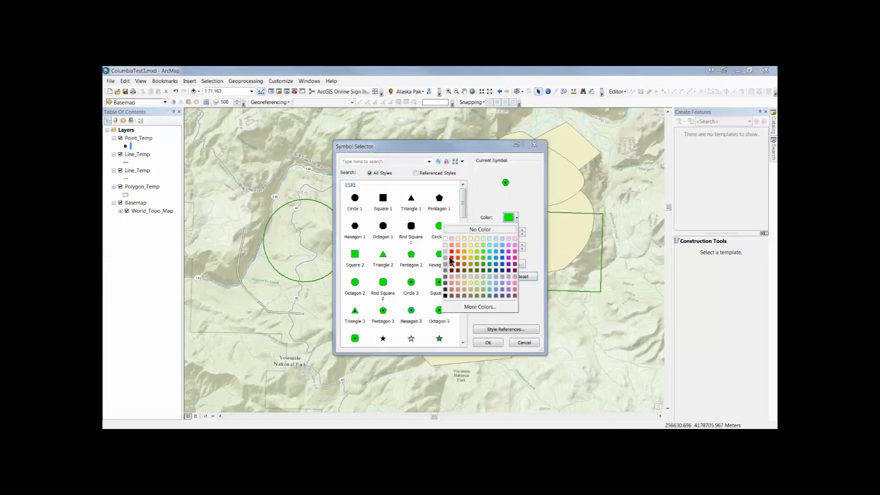
click(451, 255)
click(521, 229)
click(522, 229)
click(521, 229)
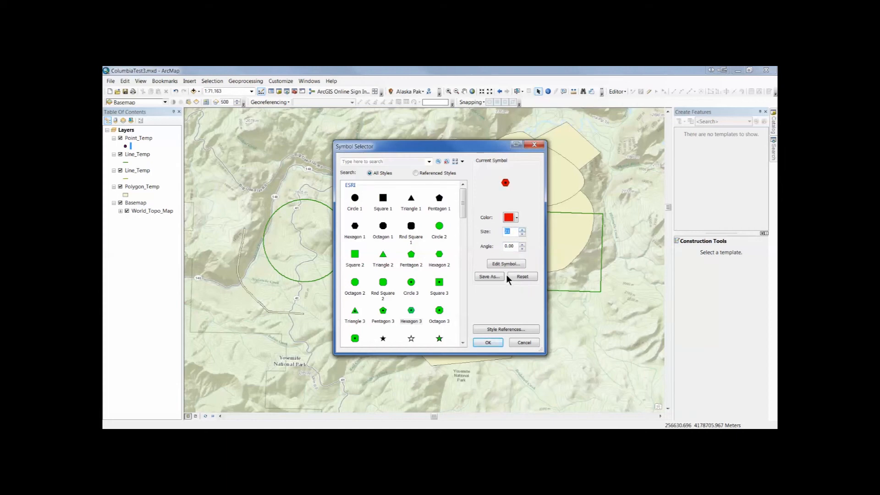
click(488, 343)
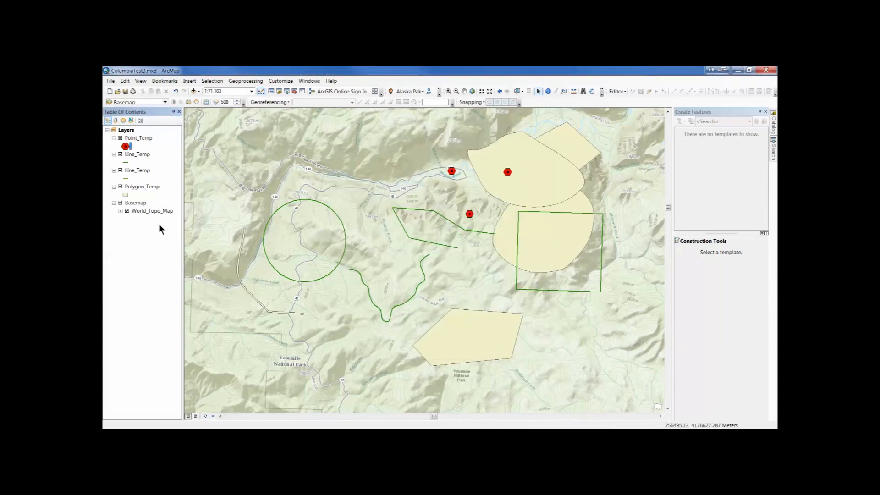
Change the Polygon_Temp symbol to Hollow with a bright pink outline of width 4.
click(126, 194)
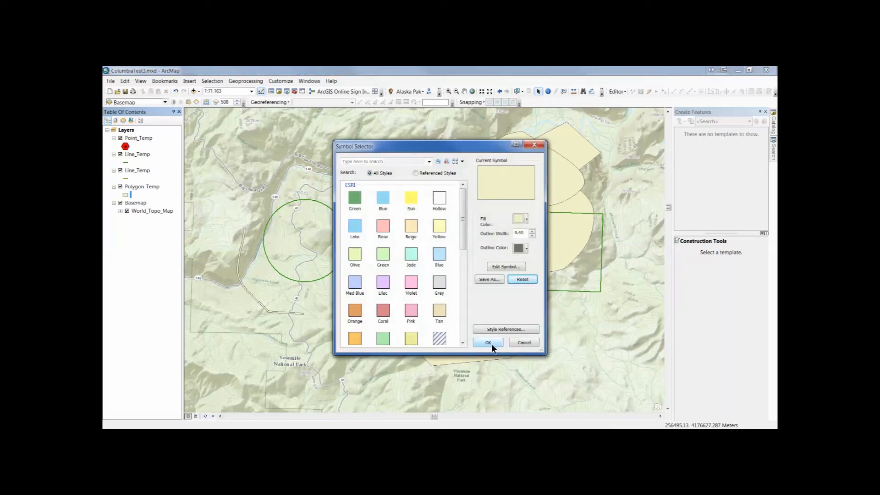
click(445, 198)
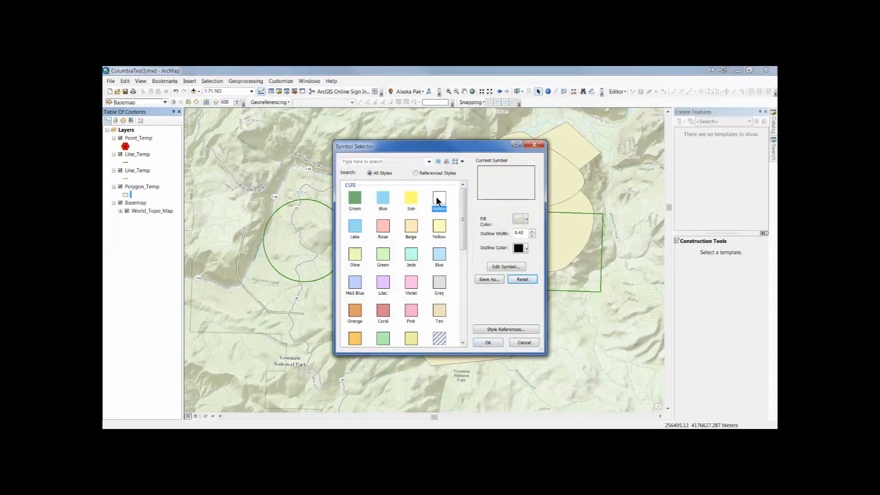
click(531, 230)
click(531, 230)
click(532, 230)
click(531, 230)
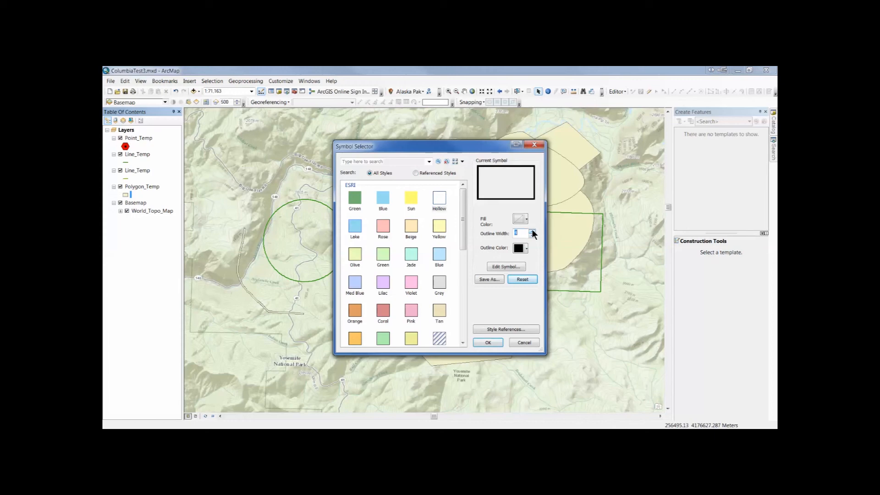
click(521, 248)
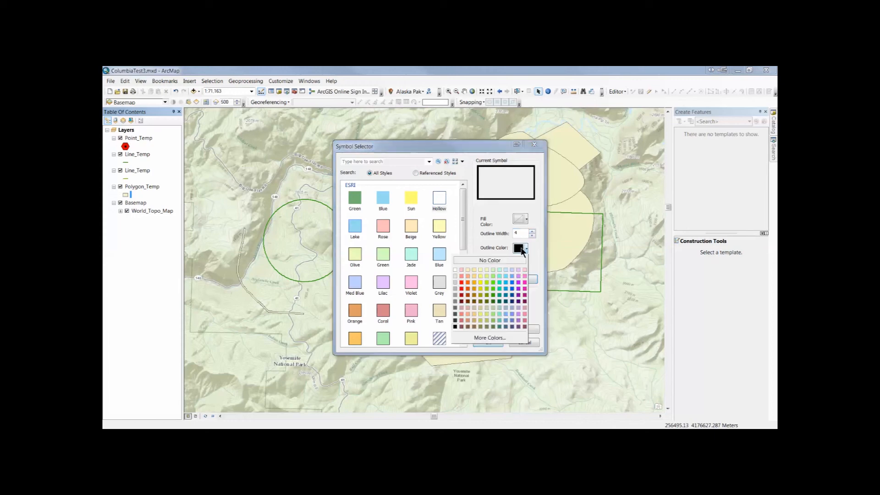
click(524, 288)
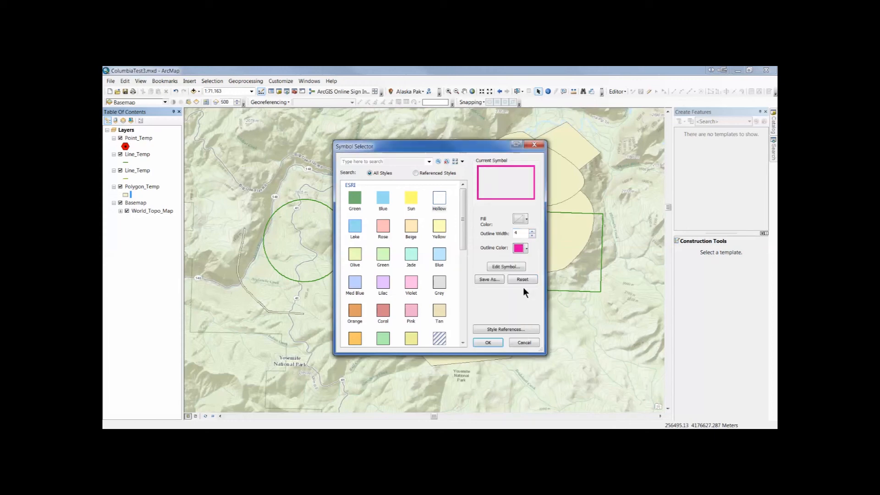
click(488, 343)
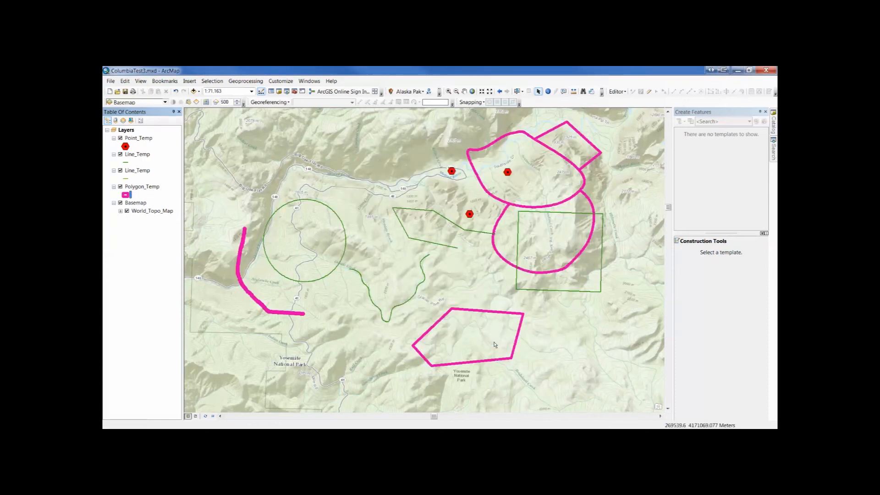
Change the upper, green Line_Temp layer's symbol to Expressway.
click(128, 161)
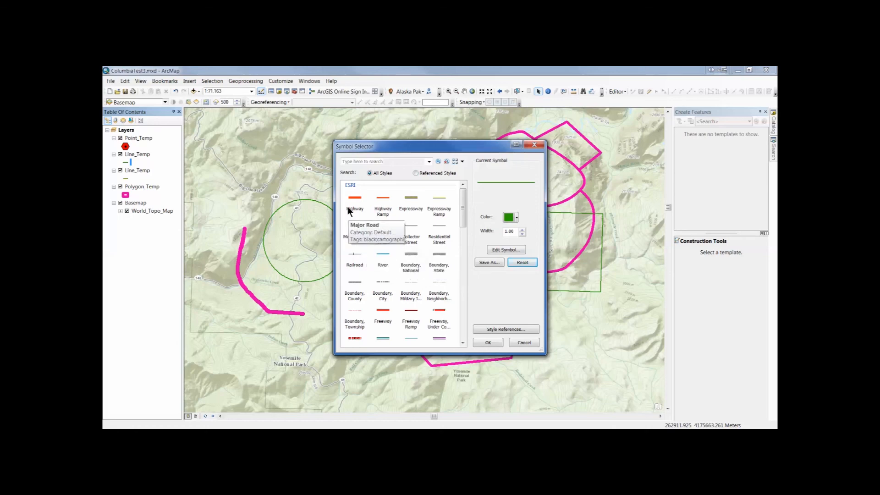
click(409, 198)
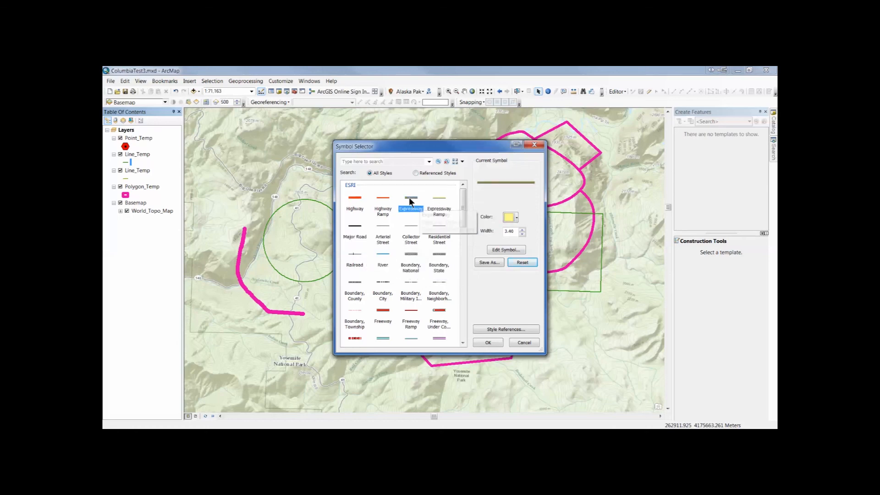
click(493, 342)
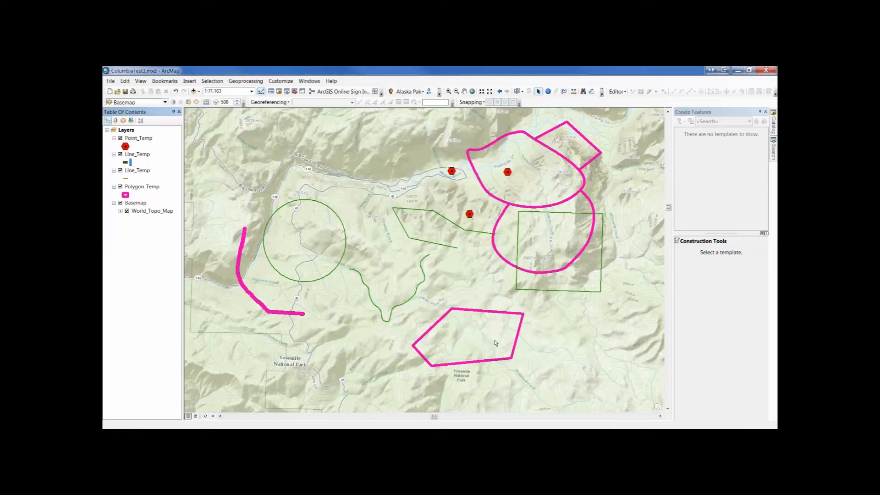